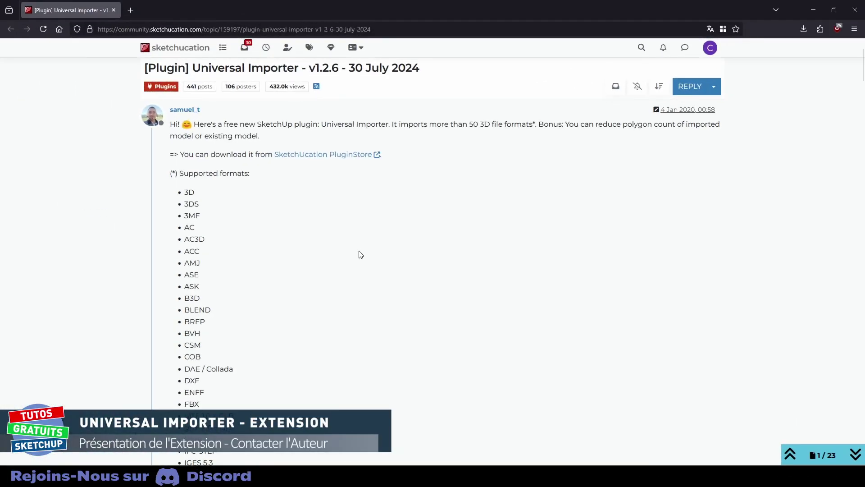
# - Zoom out and back in across the scene
pyautogui.scroll(-1, 361, 255)
pyautogui.scroll(-1, 361, 255)
pyautogui.scroll(-1, 361, 255)
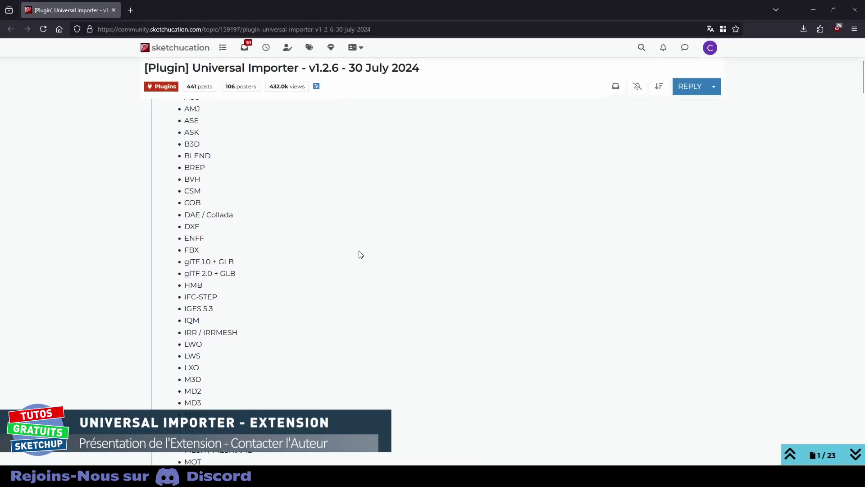
pyautogui.scroll(-1, 360, 254)
pyautogui.scroll(-1, 361, 255)
pyautogui.scroll(-1, 360, 255)
pyautogui.scroll(-1, 360, 255)
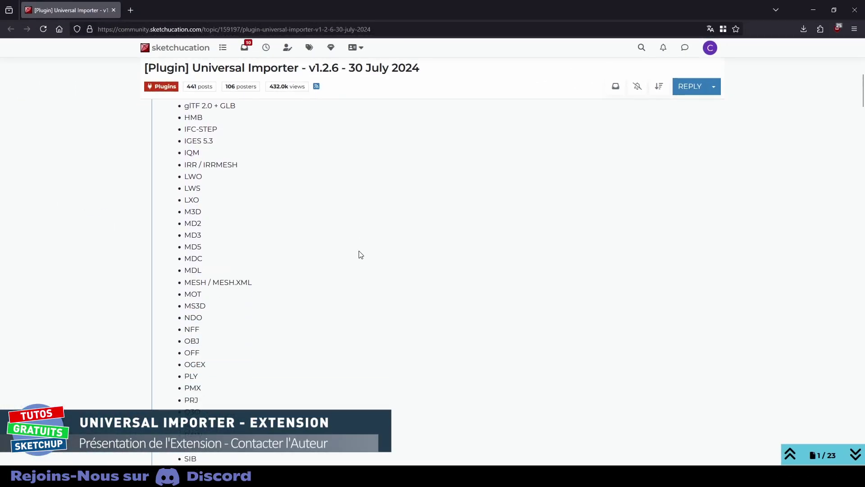
pyautogui.scroll(-1, 360, 254)
pyautogui.scroll(-1, 361, 255)
pyautogui.scroll(-1, 361, 254)
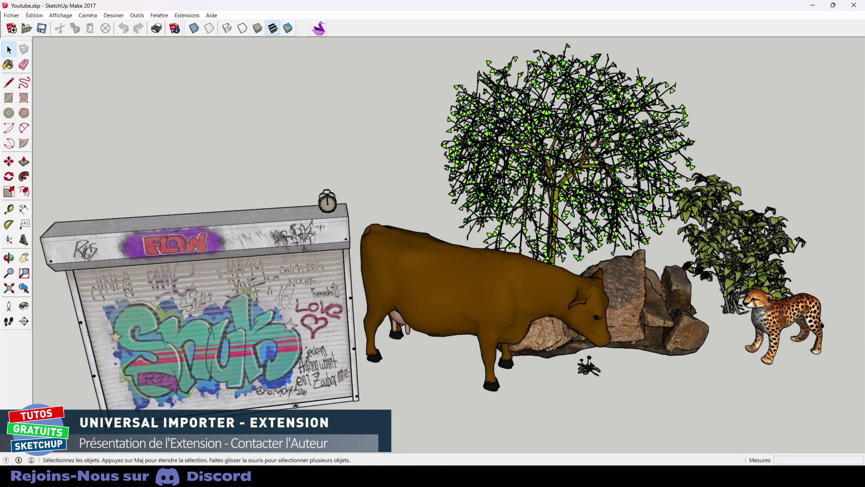
pyautogui.scroll(3, 545, 192)
pyautogui.scroll(3, 554, 187)
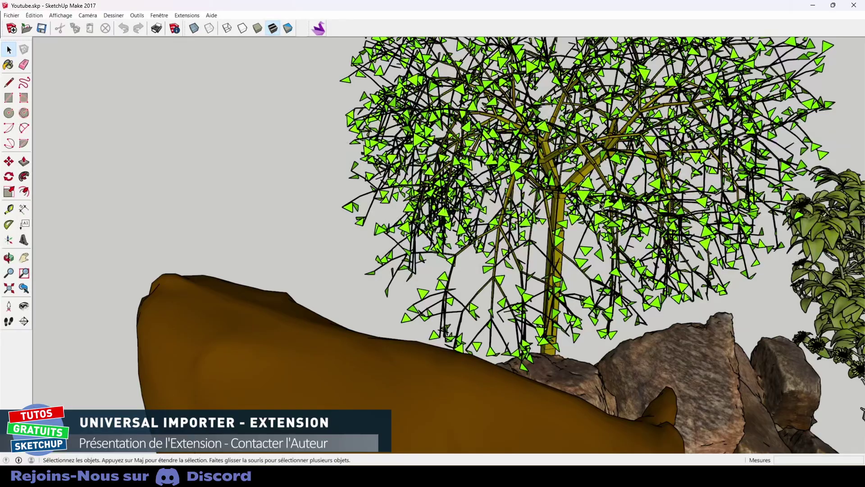
pyautogui.scroll(-5, 603, 210)
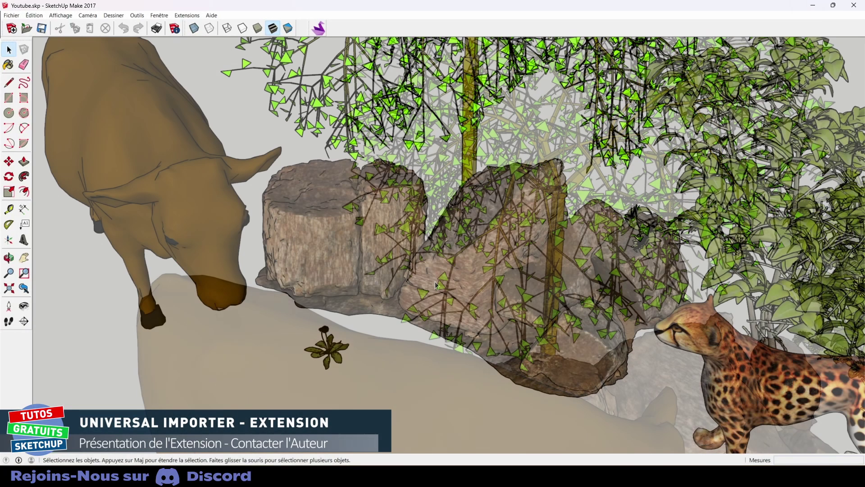
pyautogui.scroll(1, 435, 281)
pyautogui.scroll(3, 435, 281)
pyautogui.scroll(2, 435, 281)
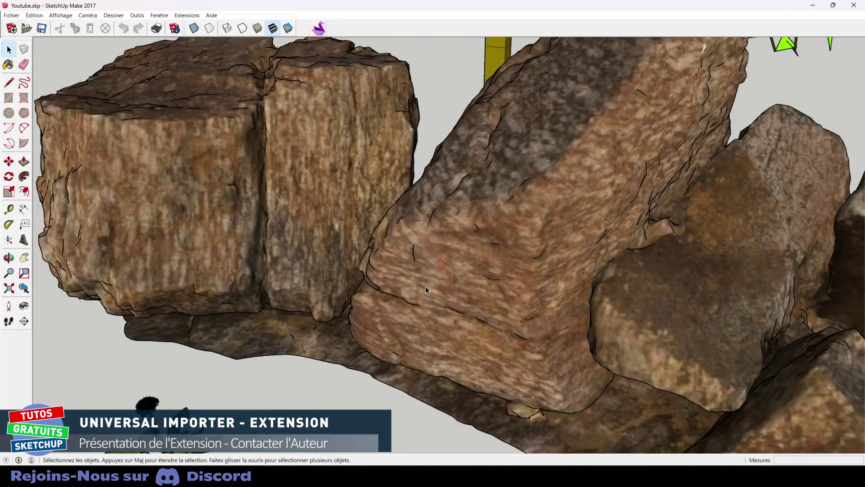
# - Pan and zoom in on the dandelion's flower heads
pyautogui.moveTo(425, 286)
pyautogui.keyDown('shift'); pyautogui.mouseDown(button='middle')
pyautogui.moveTo(382, 341)
pyautogui.moveTo(391, 380)
pyautogui.mouseUp(button='middle'); pyautogui.keyUp('shift')
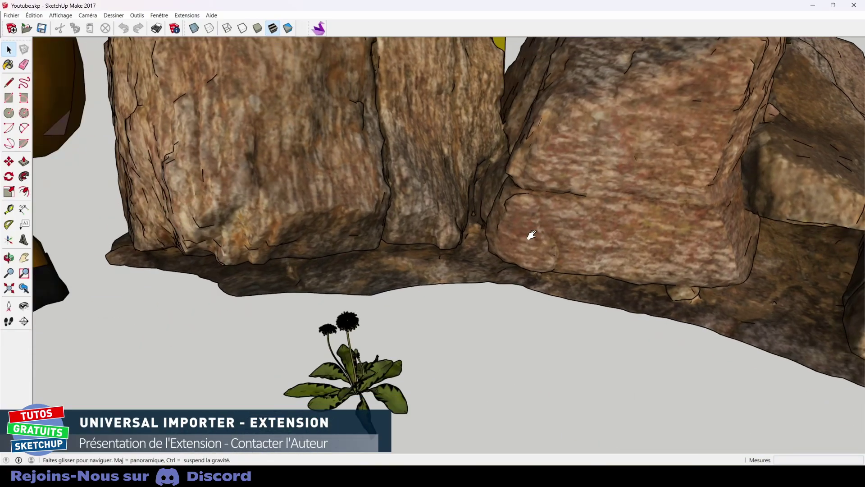
pyautogui.scroll(2, 390, 380)
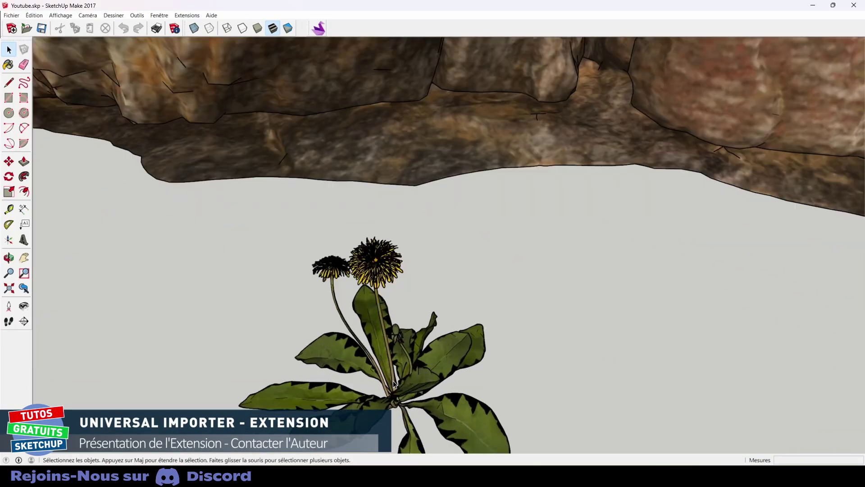
pyautogui.scroll(2, 390, 383)
pyautogui.scroll(2, 390, 387)
pyautogui.scroll(1, 435, 346)
pyautogui.scroll(1, 434, 345)
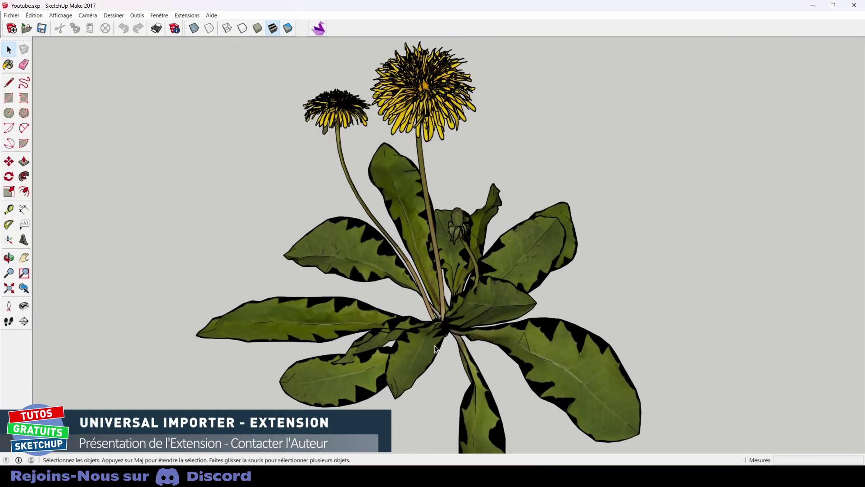
pyautogui.keyDown('shift'); pyautogui.moveTo(417, 91); pyautogui.dragTo(437, 172, button='middle'); pyautogui.keyUp('shift')
pyautogui.scroll(1, 437, 173)
pyautogui.scroll(1, 436, 172)
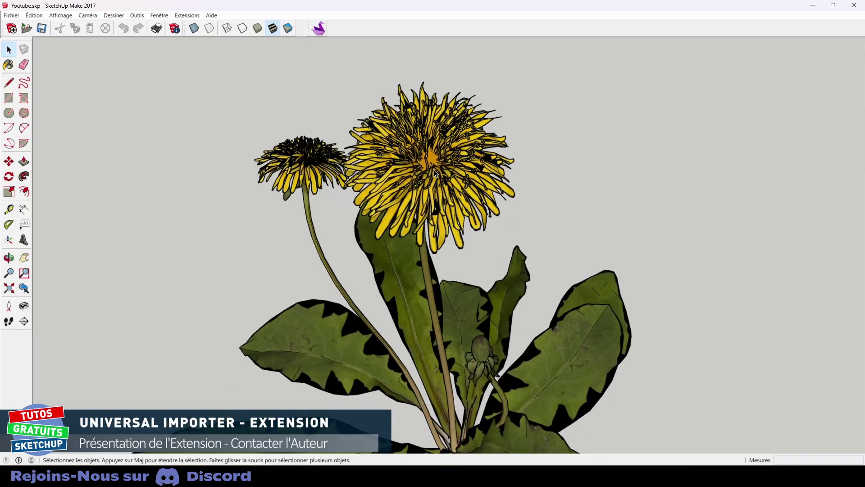
pyautogui.scroll(1, 435, 173)
pyautogui.scroll(1, 435, 174)
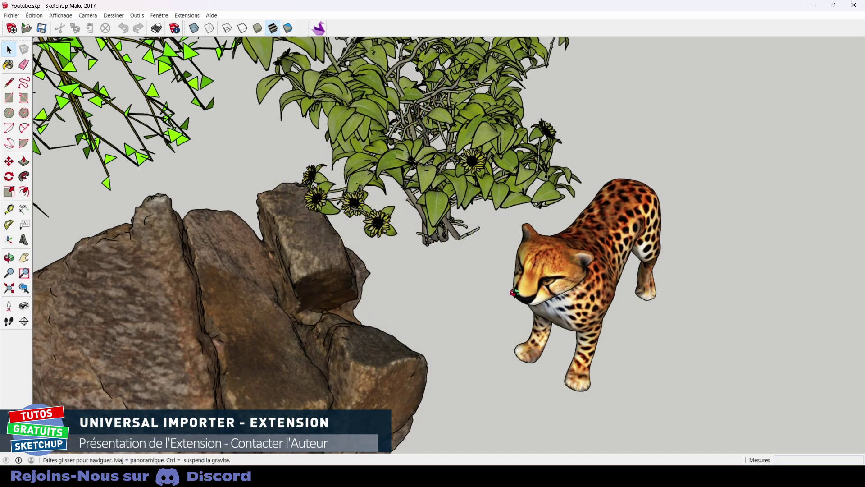
# - Orbit past the rocks, cheetah and cow to a low frontal view of the clock
pyautogui.moveTo(533, 223); pyautogui.dragTo(540, 225, button='middle')
pyautogui.press('space')
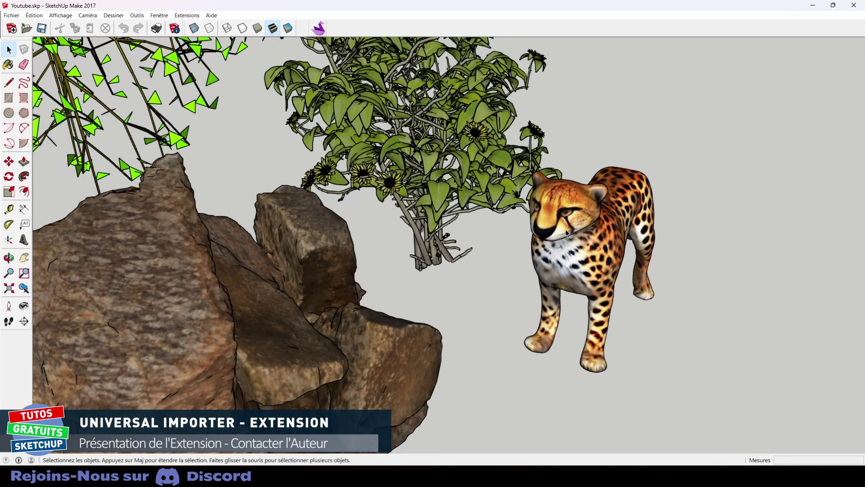
pyautogui.scroll(1, 566, 229)
pyautogui.scroll(1, 569, 239)
pyautogui.scroll(1, 567, 248)
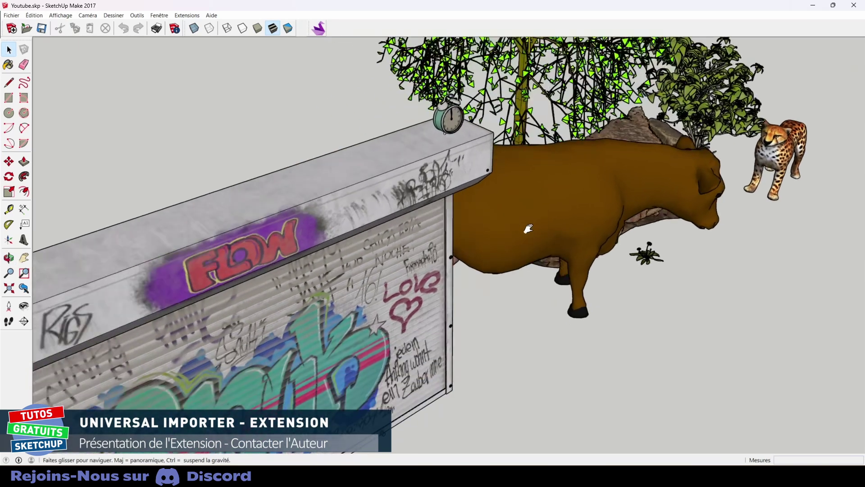
pyautogui.moveTo(528, 229); pyautogui.dragTo(398, 151)
pyautogui.press('space')
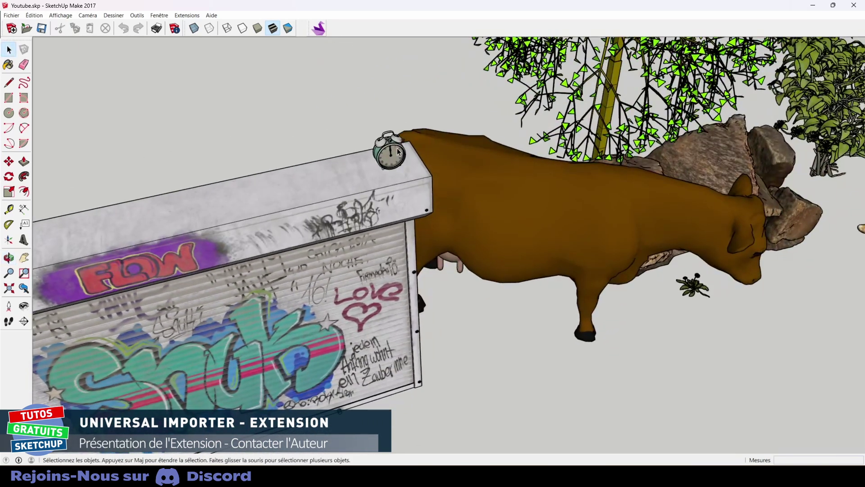
pyautogui.scroll(2, 399, 152)
pyautogui.scroll(2, 393, 161)
pyautogui.scroll(2, 392, 161)
pyautogui.scroll(2, 391, 162)
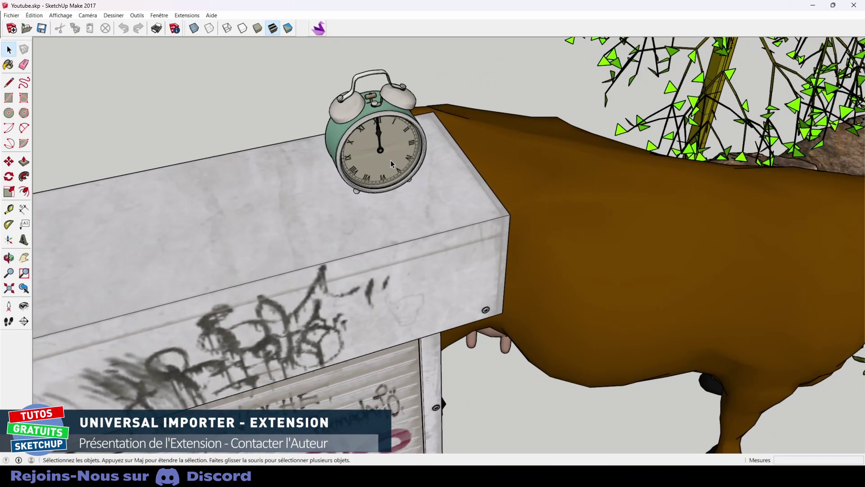
pyautogui.moveTo(390, 161); pyautogui.dragTo(356, 142, button='middle')
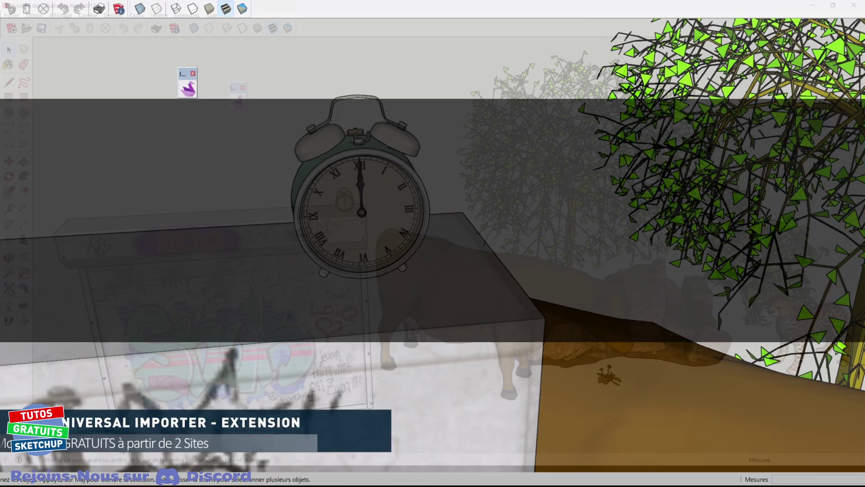
# - Use Zoom Extents to fit the whole scene in view
pyautogui.click(9, 289)
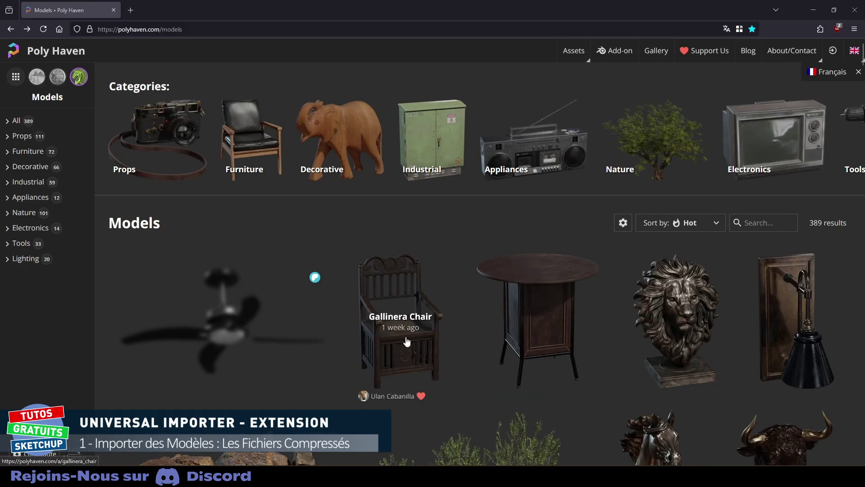
# - Open the Gallinera Chair asset and choose 1K resolution with glTF format
pyautogui.click(405, 340)
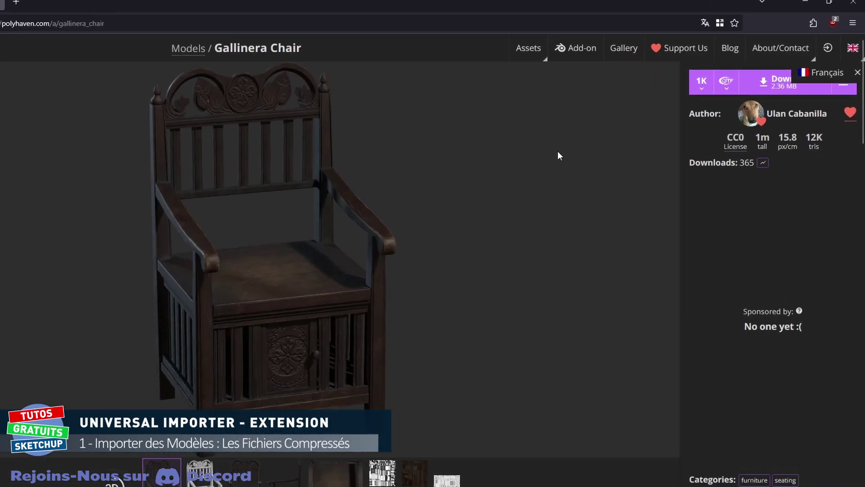
pyautogui.click(672, 98)
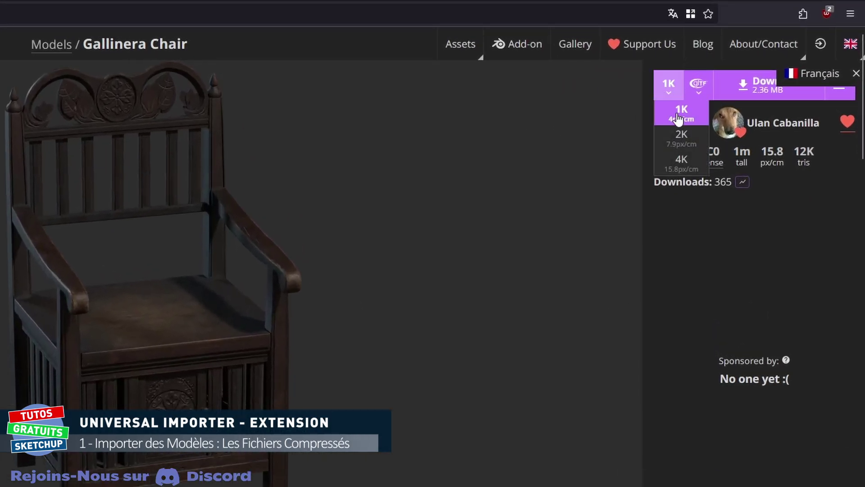
pyautogui.click(681, 112)
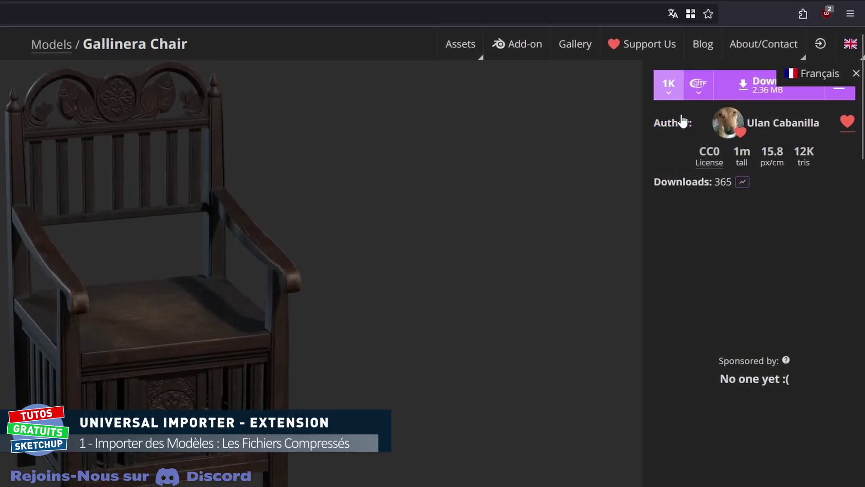
pyautogui.click(698, 96)
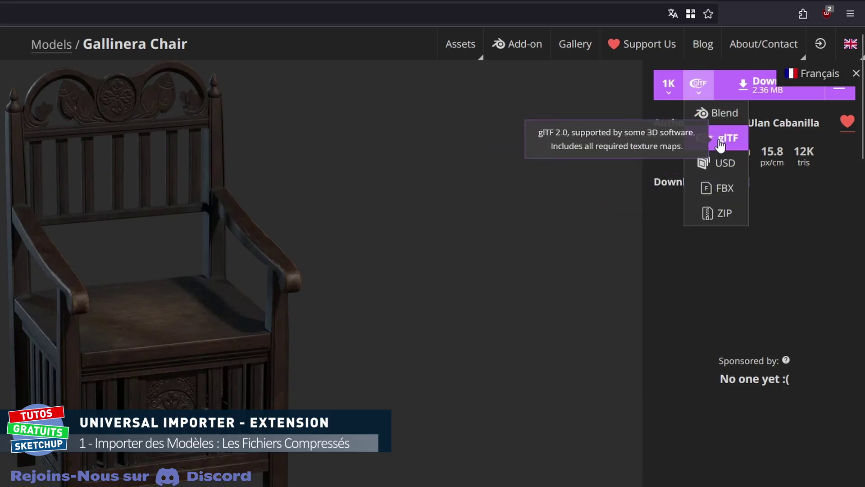
pyautogui.click(720, 142)
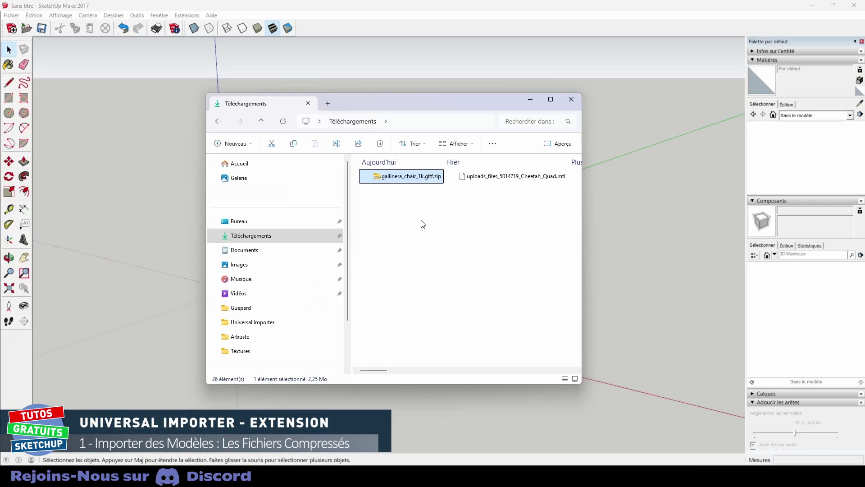
# - Extract the chair zip to its suggested folder and delete the original archive
pyautogui.rightClick(391, 179)
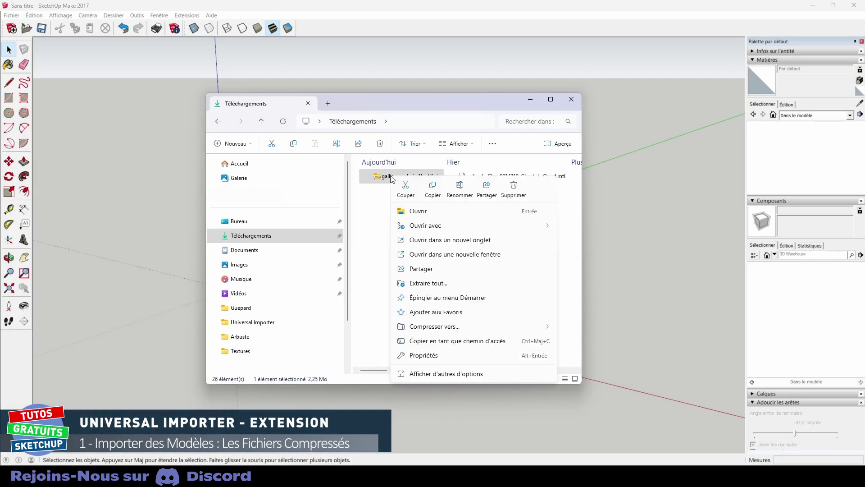
pyautogui.click(414, 283)
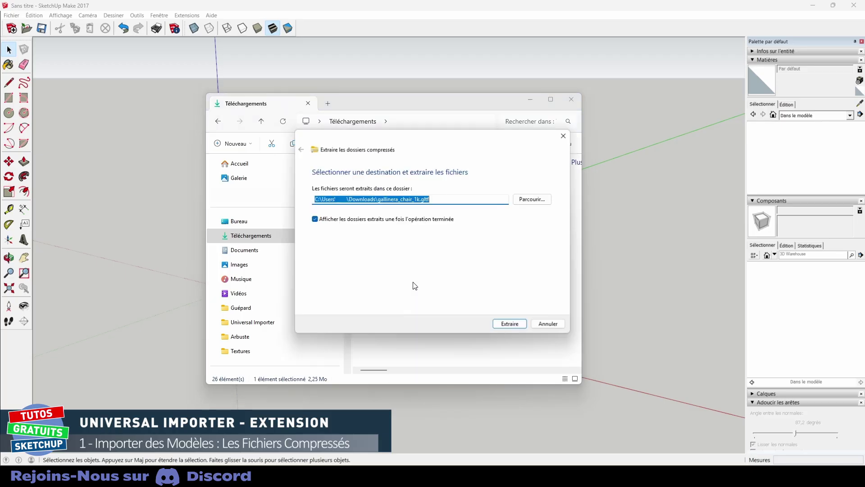
pyautogui.click(505, 324)
pyautogui.press('Delete')
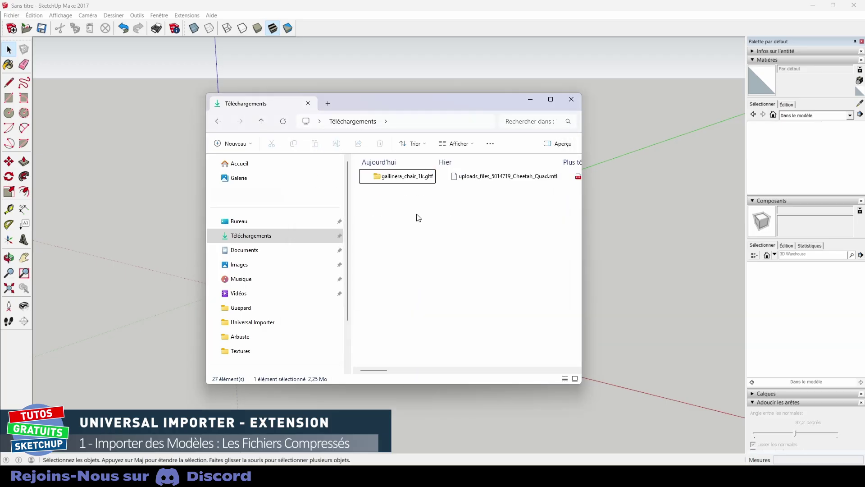
# - Rename the gallinera_chair_1k.gltf folder to Fauteuil
pyautogui.click(397, 179)
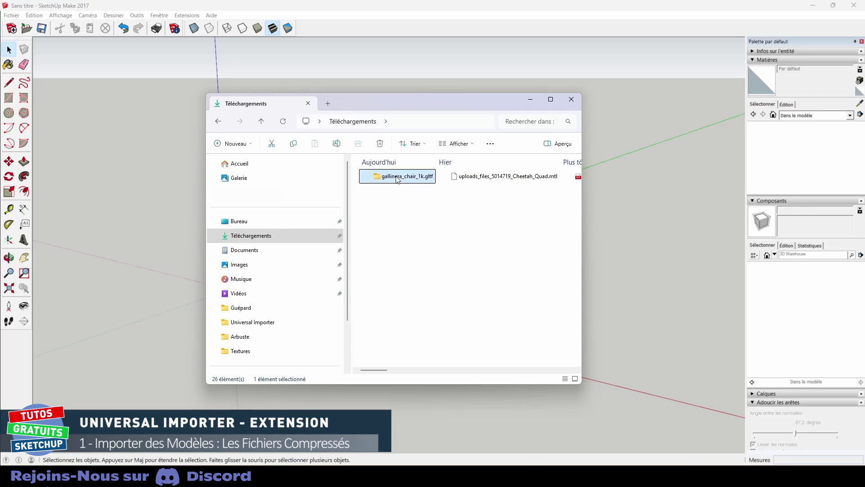
pyautogui.press('F2')
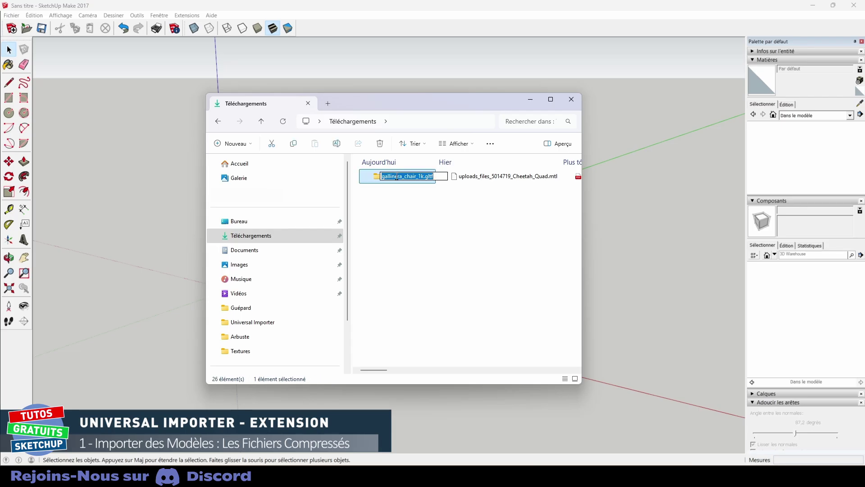
pyautogui.write('Fauteuil')
pyautogui.press('Return')
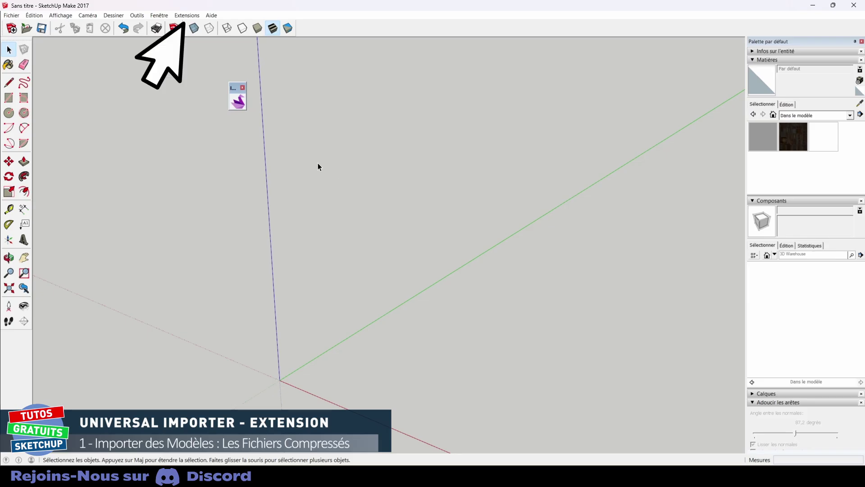
# - Import gallinera_chair_1k.gltf in metres, keep all 11560 faces, and place the chair
pyautogui.click(187, 15)
pyautogui.moveTo(194, 26)
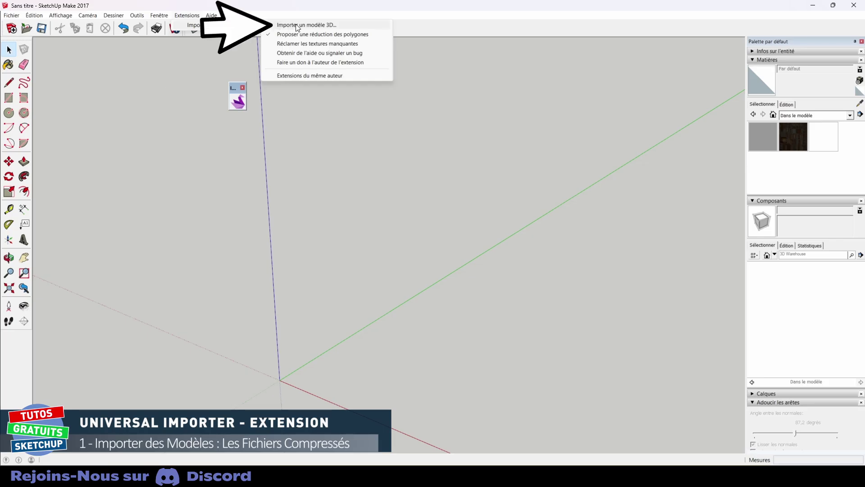
pyautogui.click(296, 25)
pyautogui.click(392, 169)
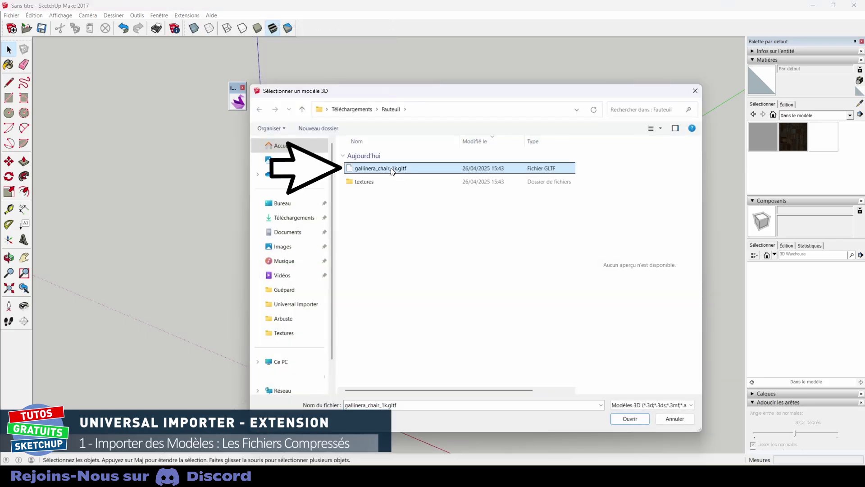
pyautogui.click(629, 418)
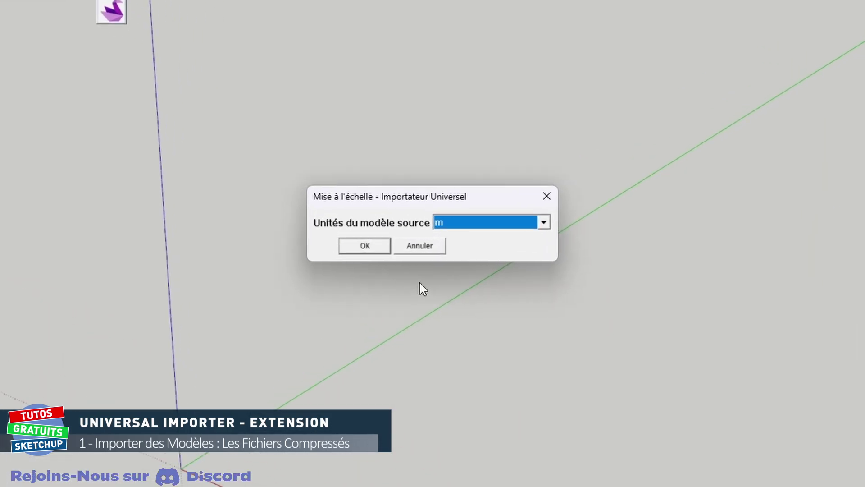
pyautogui.click(361, 245)
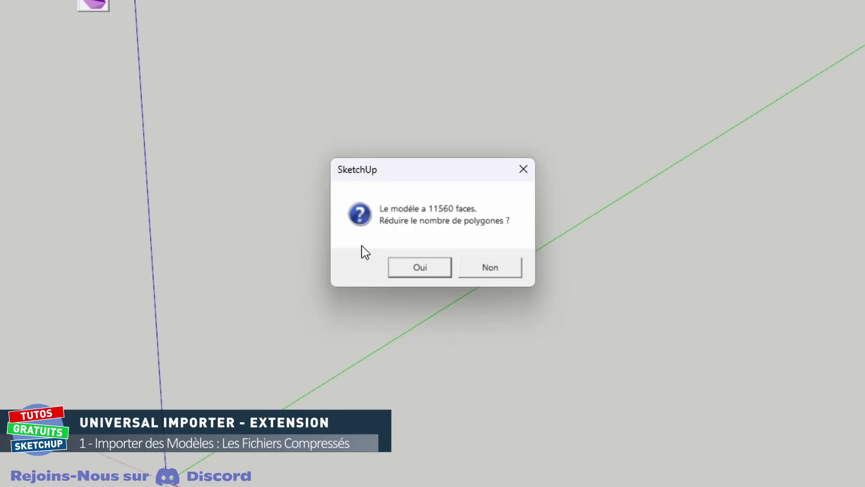
pyautogui.click(490, 270)
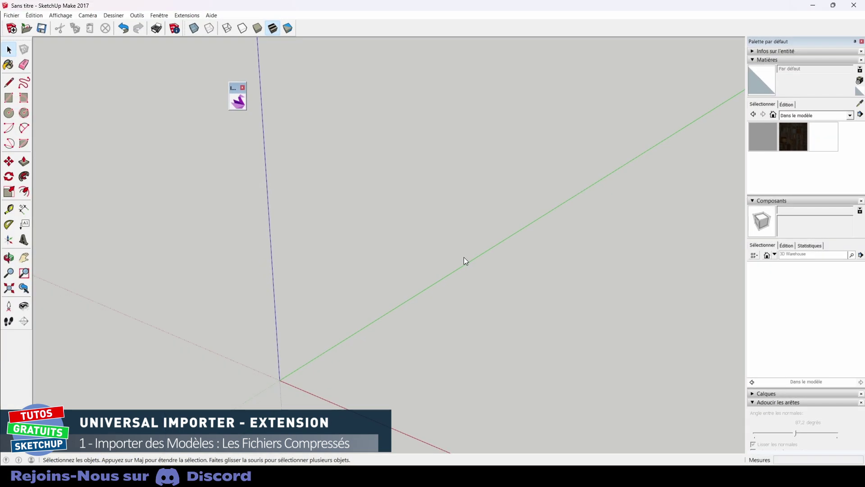
pyautogui.click(415, 366)
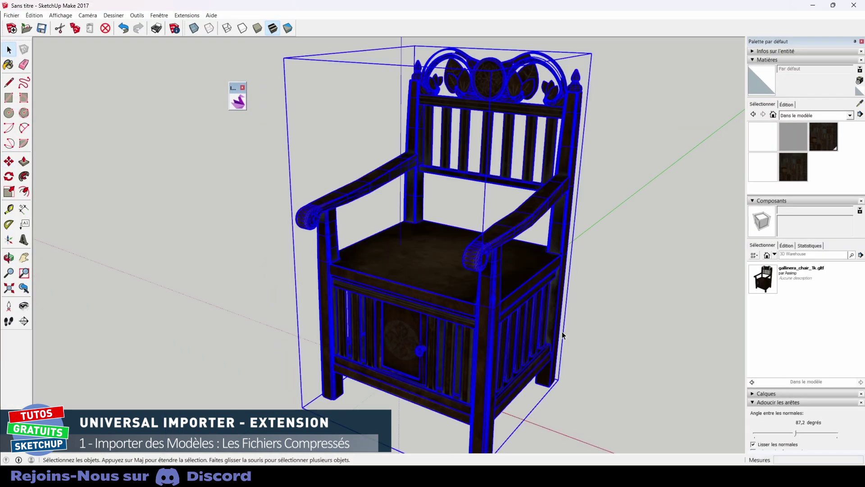
# - Enable normal smoothing on the chair at about 61 degrees, then deselect to check the armrests
pyautogui.click(659, 294)
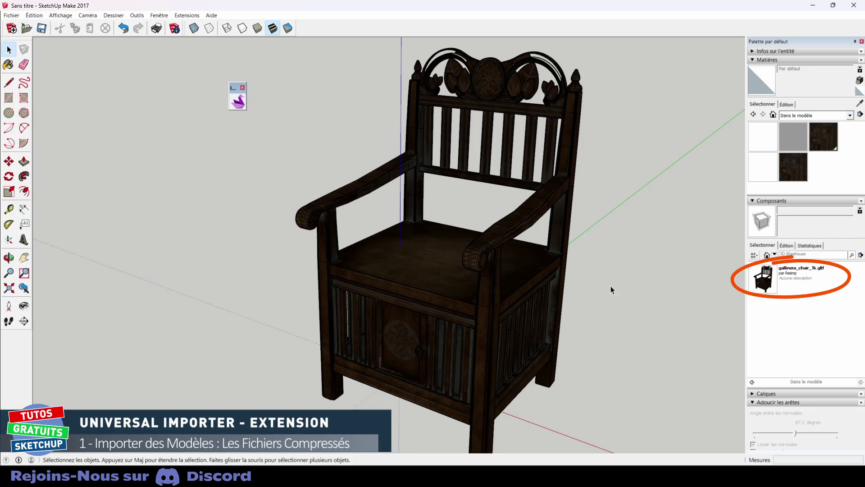
pyautogui.scroll(2, 471, 248)
pyautogui.scroll(3, 471, 248)
pyautogui.scroll(2, 468, 245)
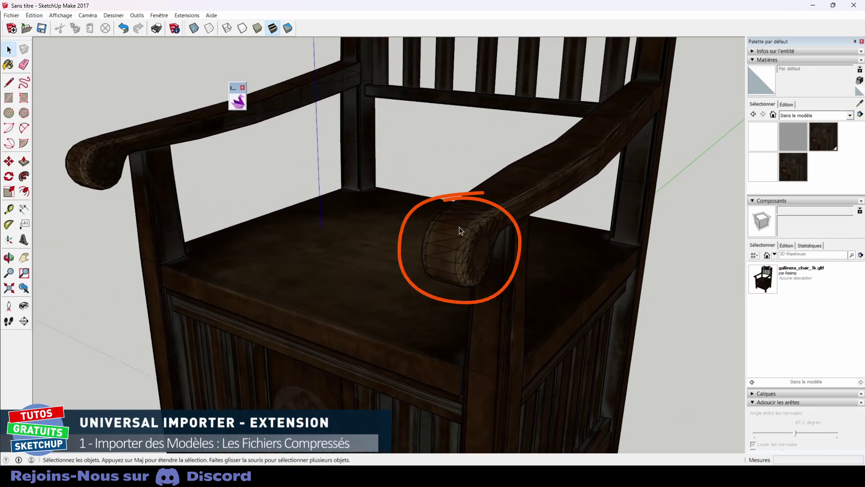
pyautogui.click(454, 278)
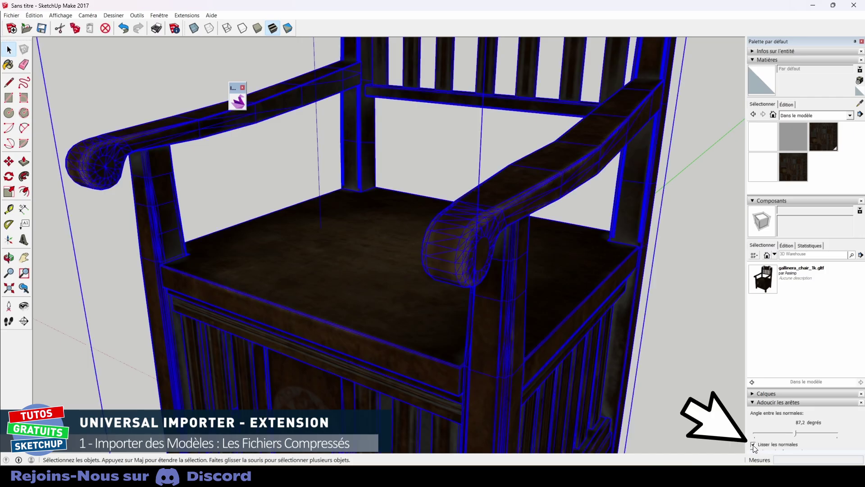
pyautogui.click(754, 445)
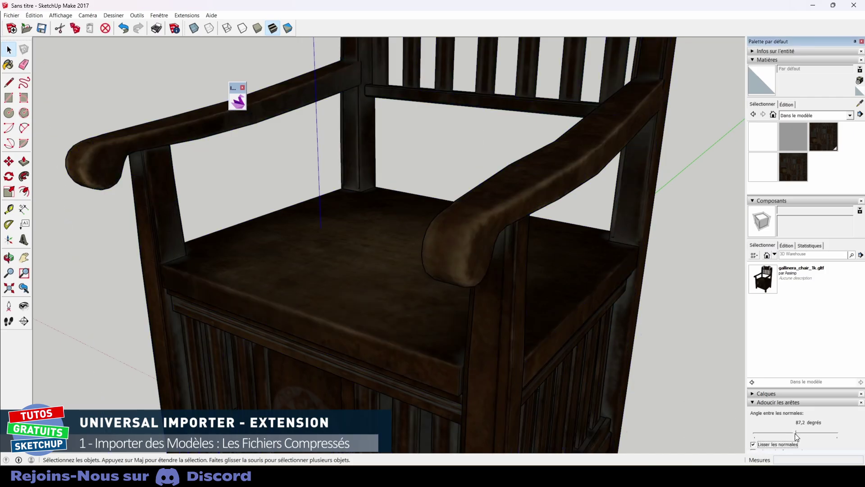
pyautogui.moveTo(796, 434); pyautogui.dragTo(782, 434)
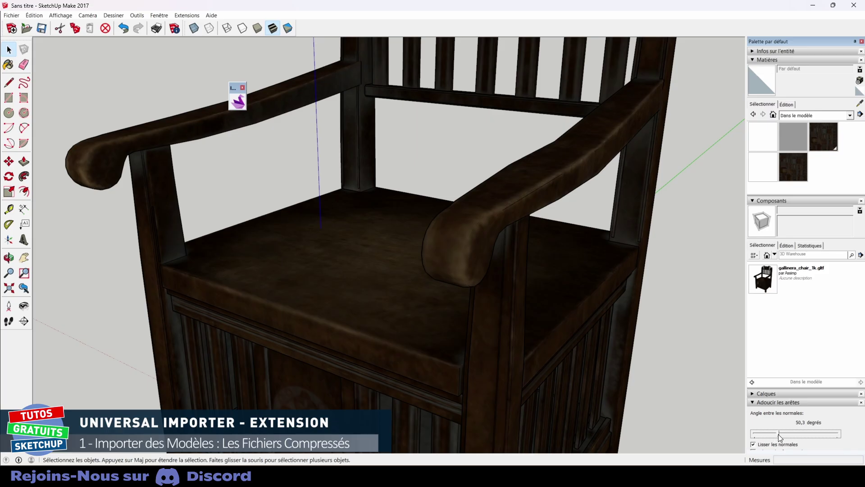
pyautogui.click(709, 312)
pyautogui.scroll(-3, 541, 347)
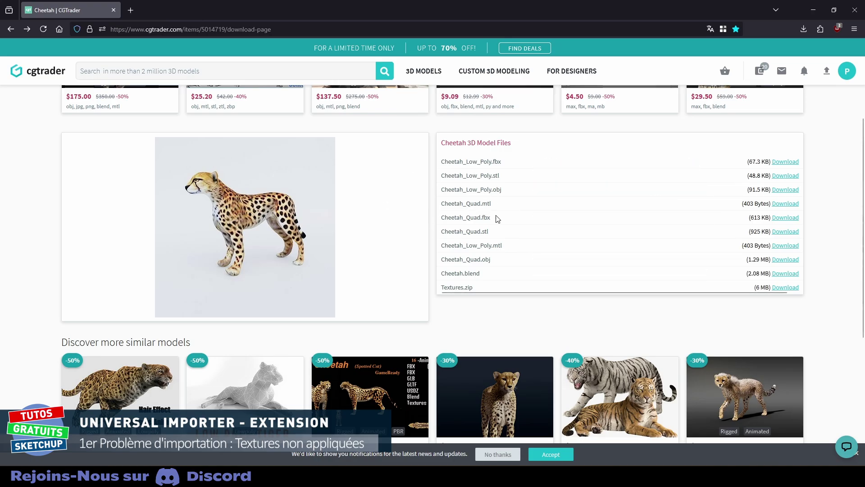
# - Download the cheetah's FBX and OBJ files from the CGTrader page
pyautogui.click(784, 218)
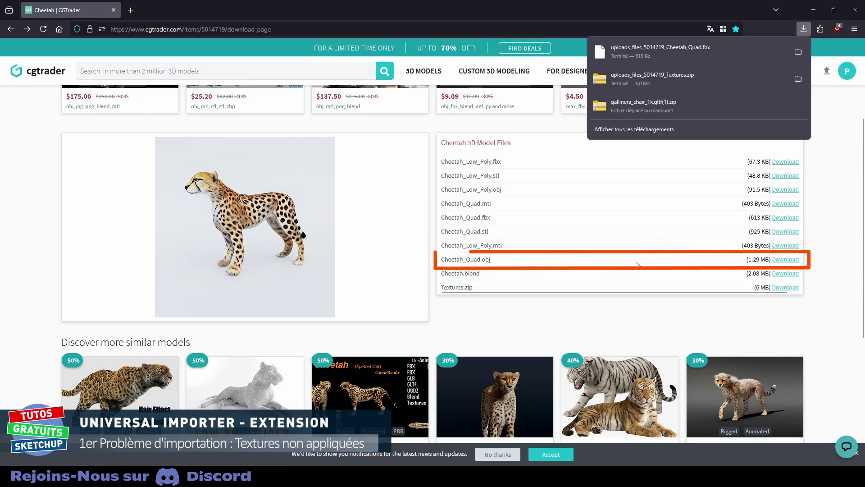
pyautogui.click(785, 260)
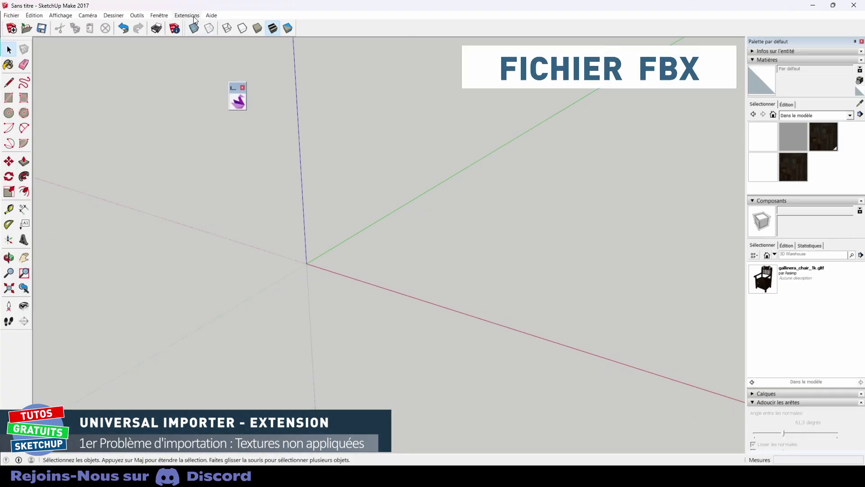
# - Import Guépard/Cheetah_Quad.fbx in centimetres, place it, and enable normal smoothing
pyautogui.click(188, 16)
pyautogui.click(277, 25)
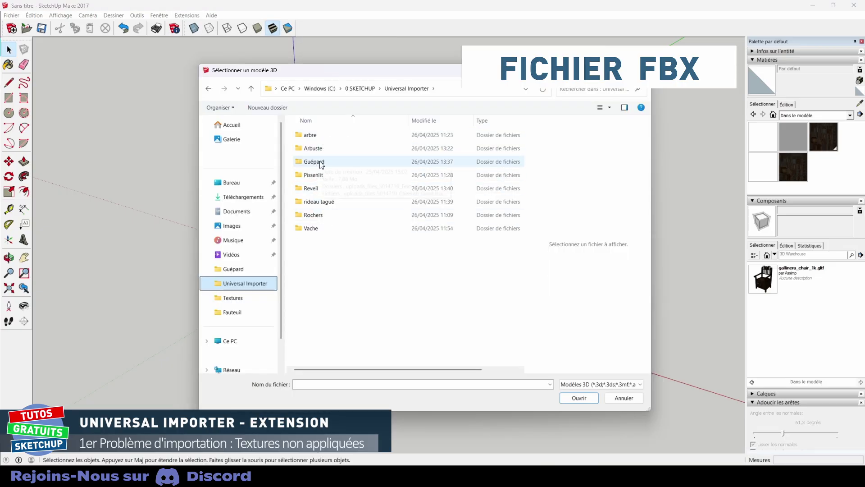
pyautogui.click(322, 165)
pyautogui.doubleClick(321, 164)
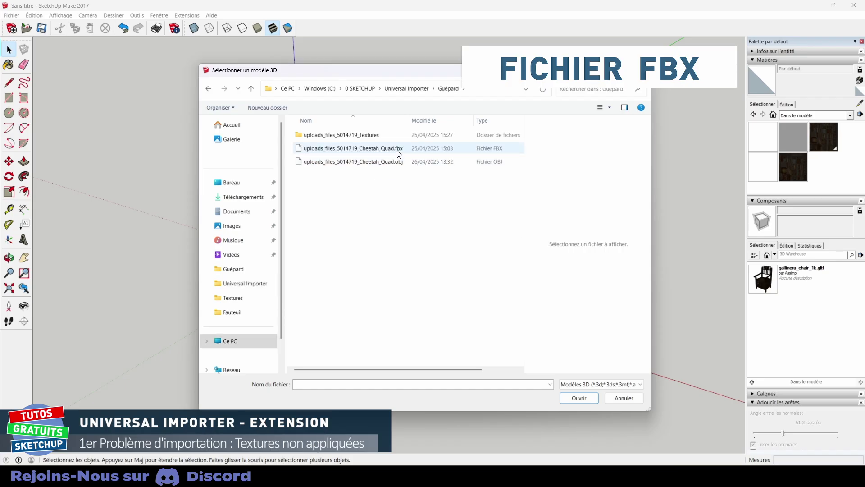
pyautogui.doubleClick(352, 149)
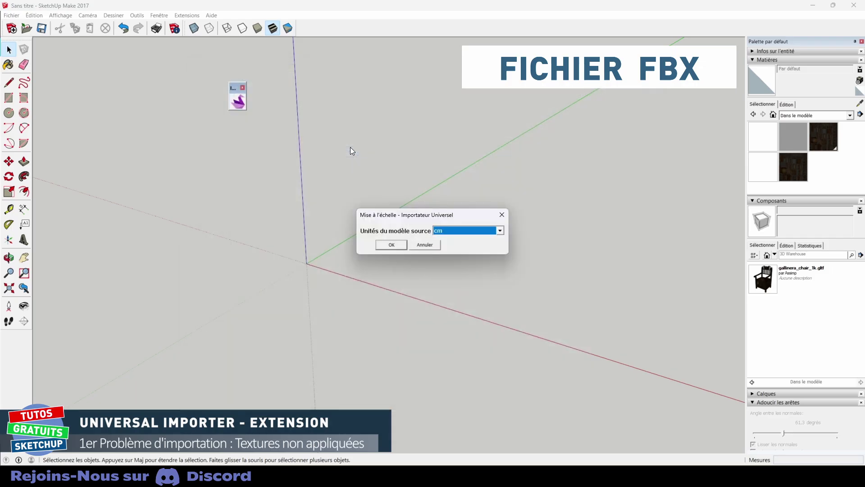
pyautogui.click(384, 245)
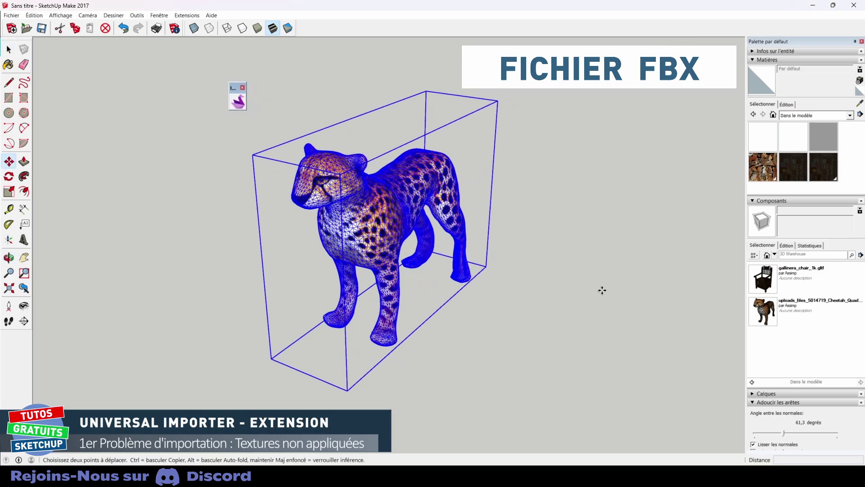
pyautogui.press('space')
pyautogui.click(753, 445)
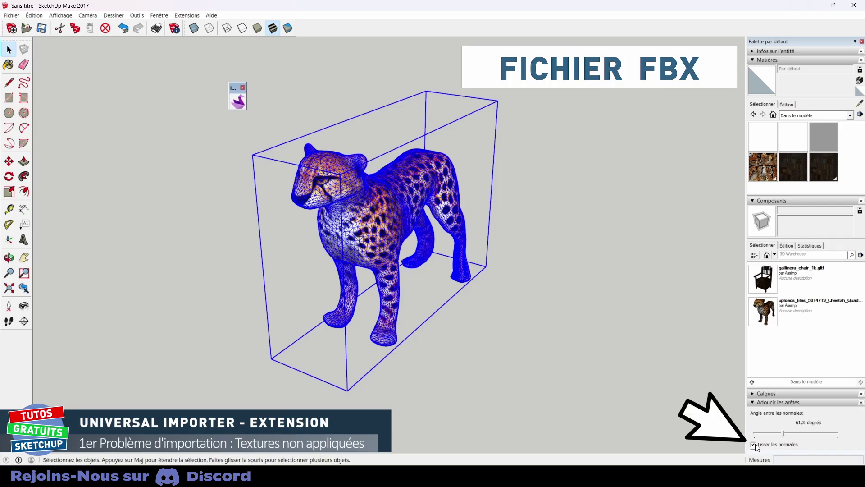
pyautogui.click(599, 364)
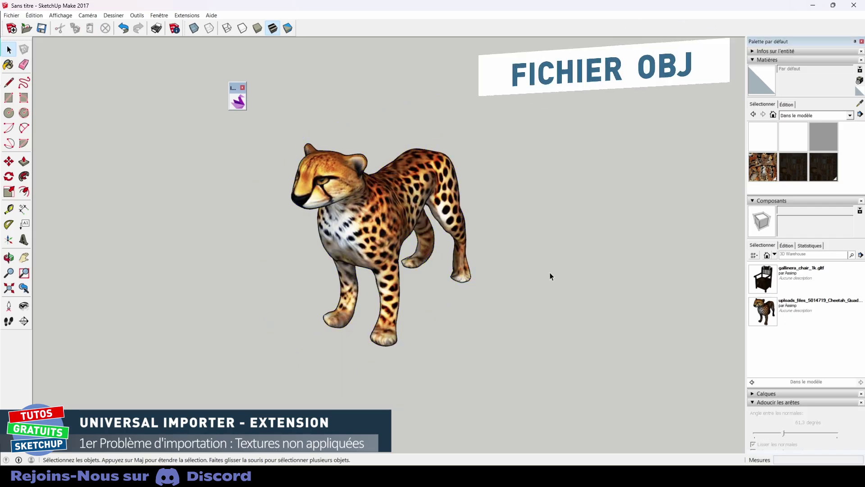
# - Import Cheetah_Quad.obj and place it beside the FBX cheetah
pyautogui.click(187, 15)
pyautogui.moveTo(213, 26)
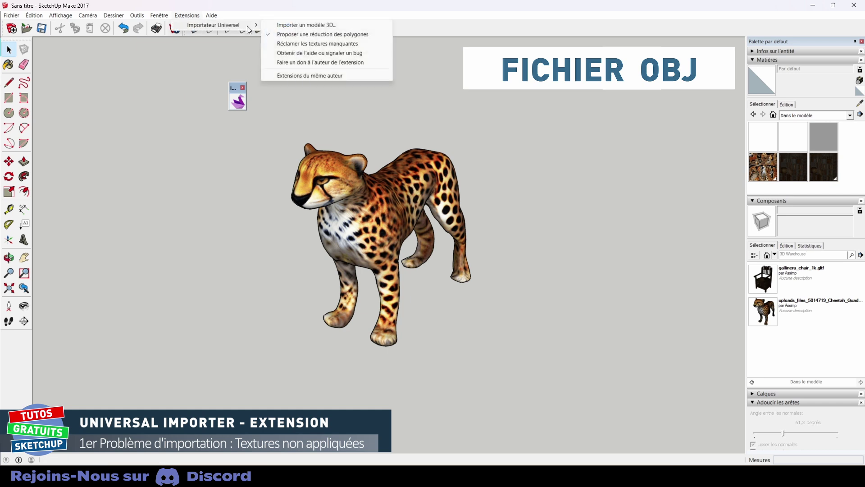
pyautogui.click(293, 25)
pyautogui.doubleClick(341, 161)
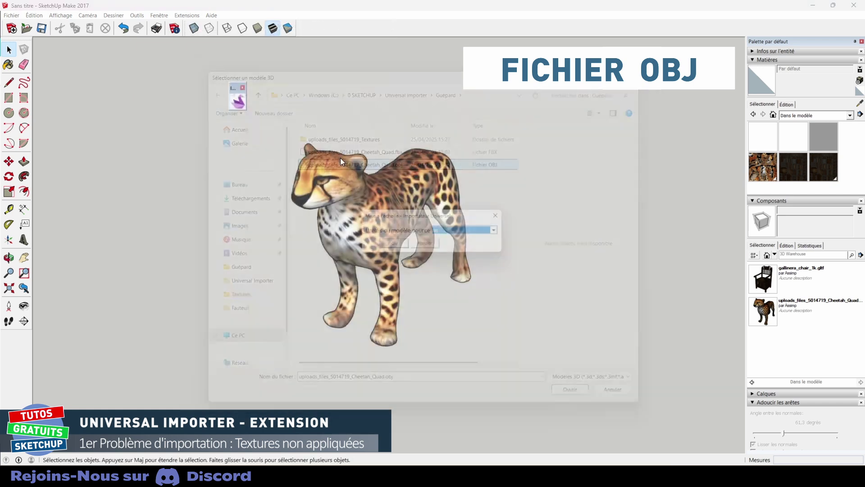
pyautogui.click(388, 247)
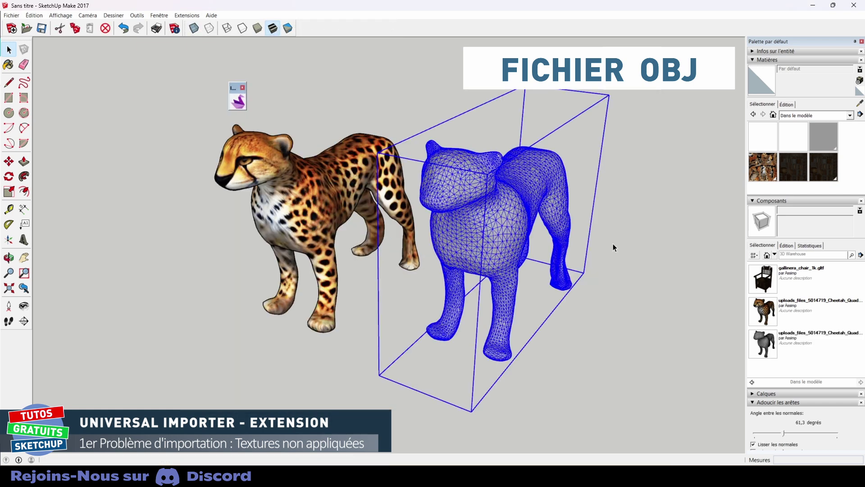
pyautogui.click(612, 243)
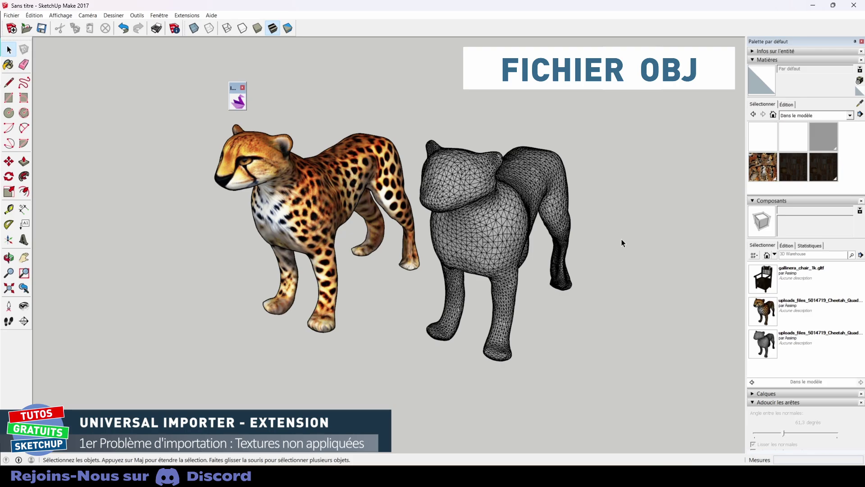
# - Delete the grey untextured cheetah and turn on prompting for missing textures
pyautogui.click(506, 241)
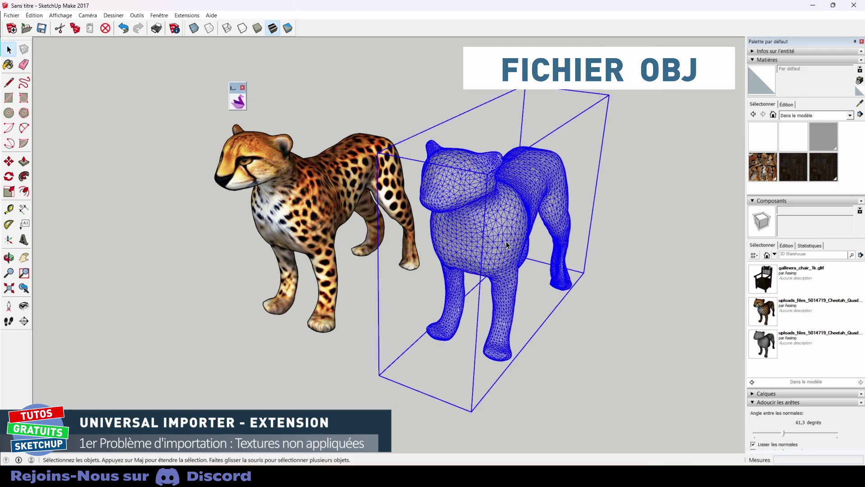
pyautogui.press('Delete')
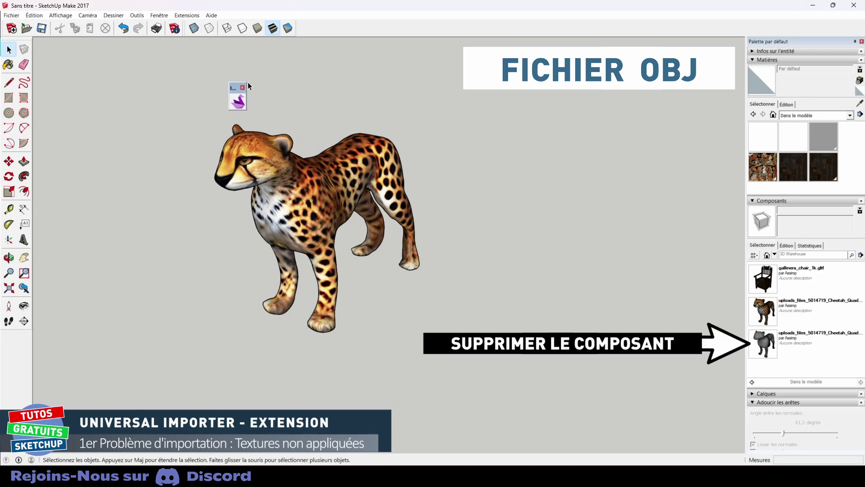
pyautogui.click(187, 15)
pyautogui.moveTo(176, 28)
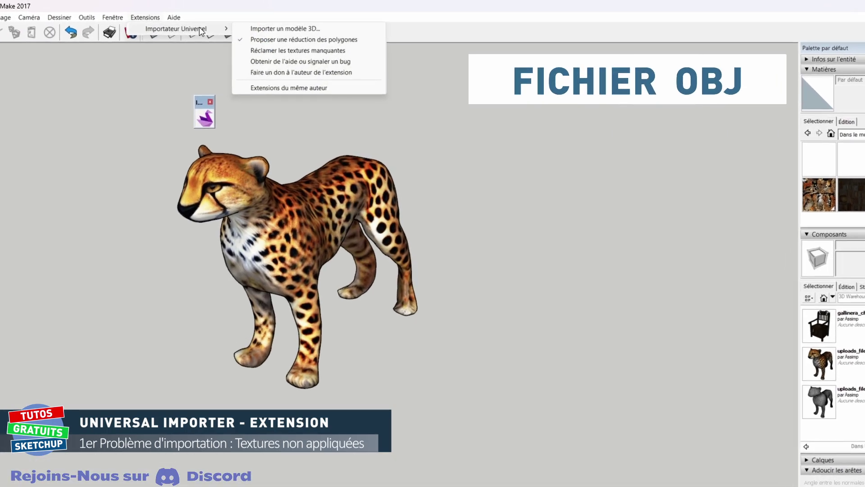
pyautogui.click(300, 51)
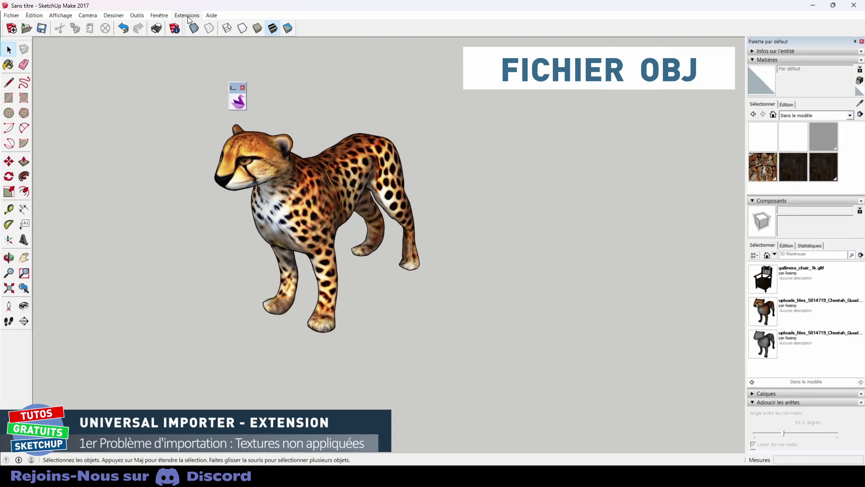
# - Re-import the Cheetah_Quad OBJ with metres as the source units
pyautogui.click(187, 16)
pyautogui.click(288, 26)
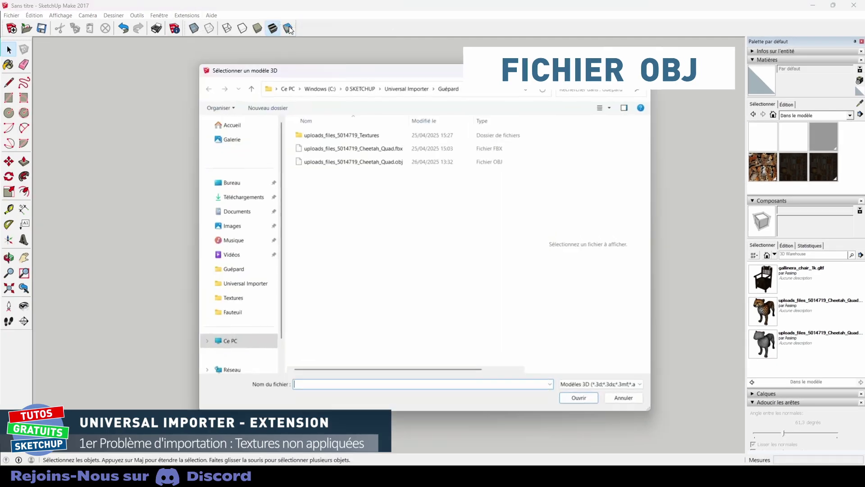
pyautogui.doubleClick(369, 161)
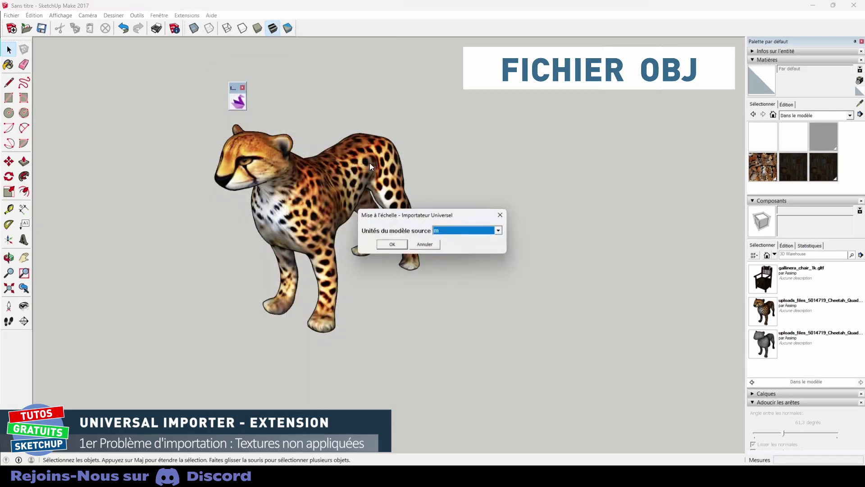
pyautogui.click(386, 246)
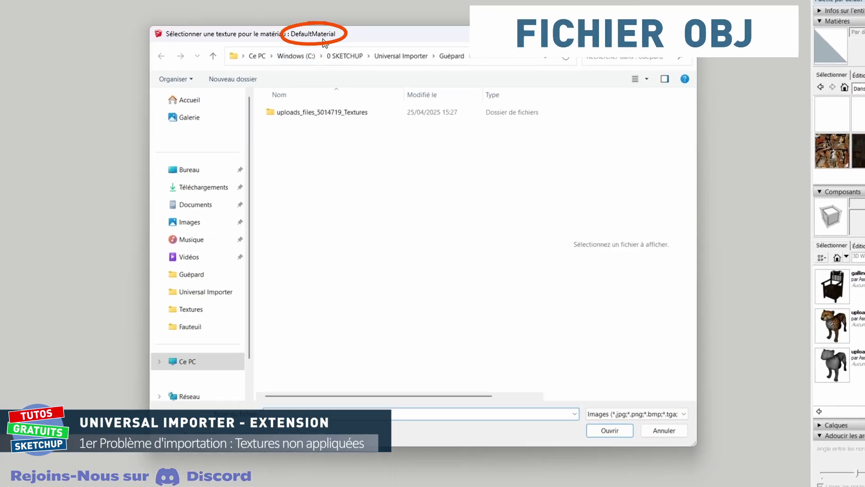
# - Assign Cheetah_Quad_Normal.png to DefaultMaterial and Cheetah_Quad_Diffuse.png to Cheetah_Quad_Material
pyautogui.doubleClick(300, 112)
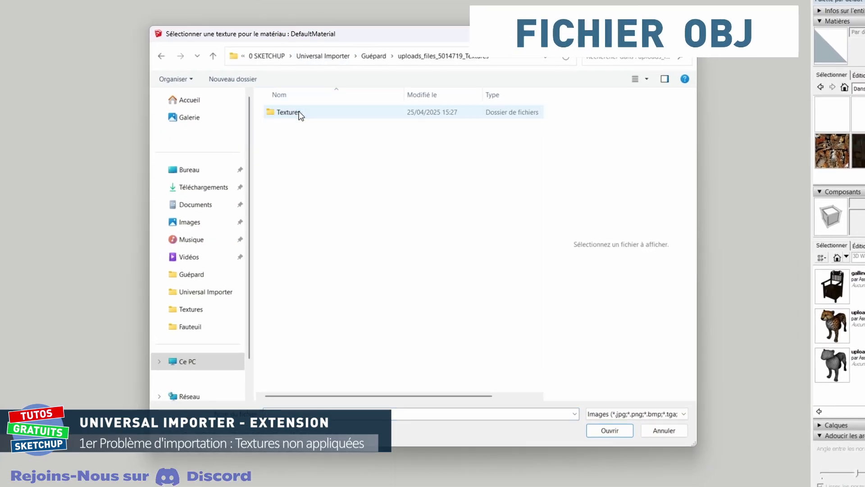
pyautogui.doubleClick(301, 115)
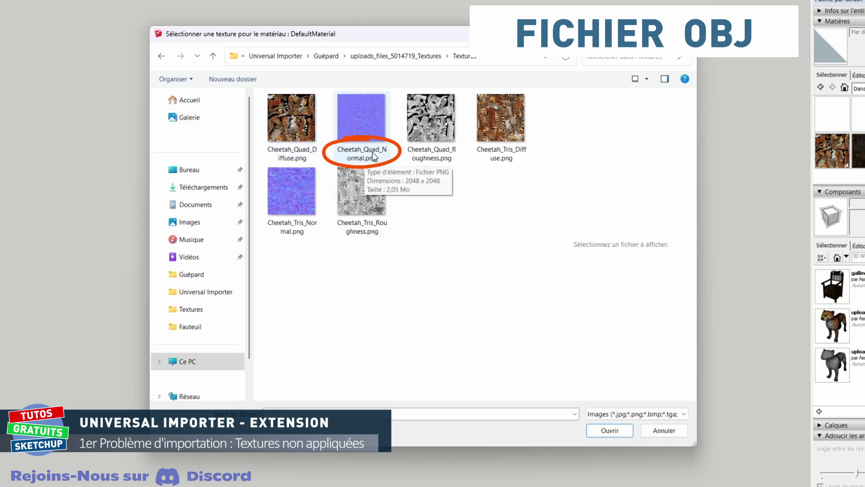
pyautogui.click(365, 128)
pyautogui.click(604, 431)
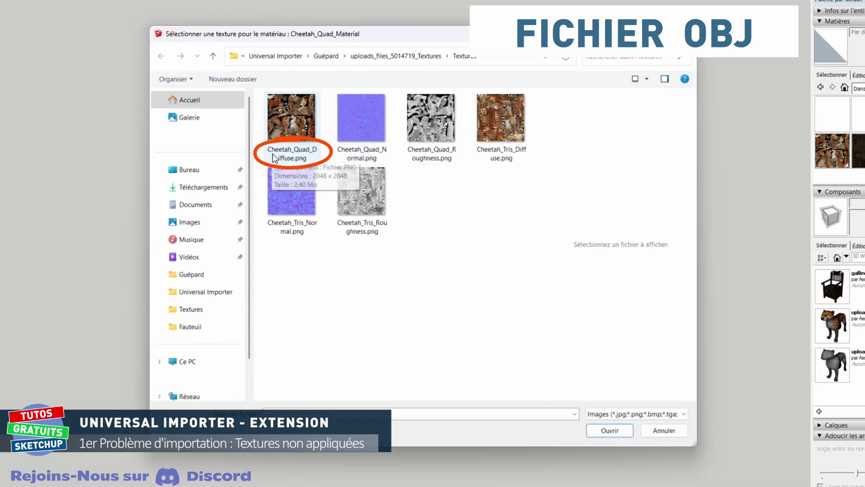
pyautogui.click(297, 121)
pyautogui.click(607, 429)
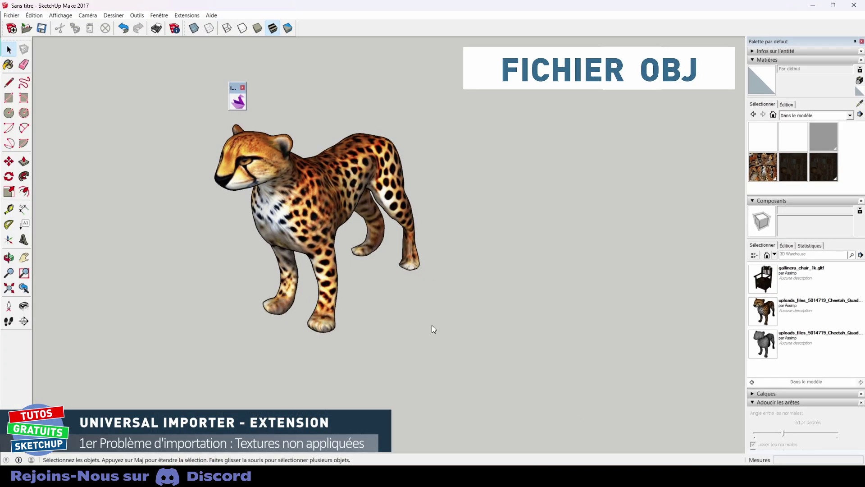
# - Place the OBJ cheetah 4542mm from the FBX cheetah and zoom to fit both
pyautogui.click(465, 256)
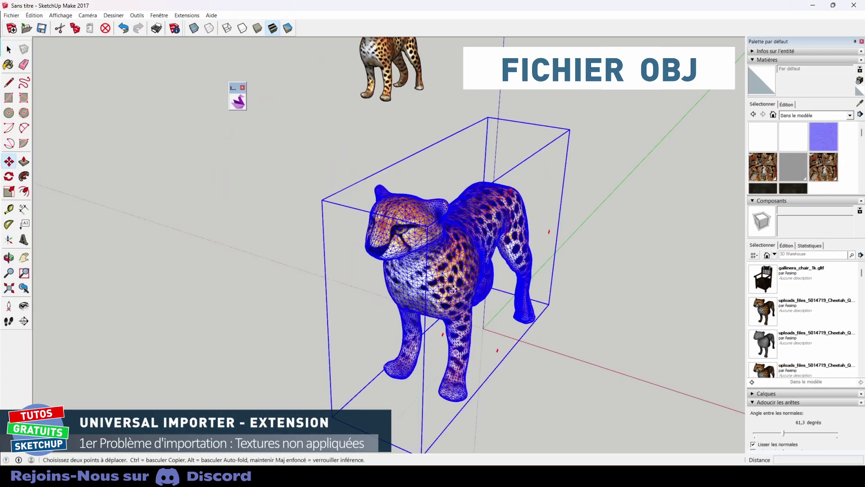
pyautogui.click(453, 289)
pyautogui.click(448, 170)
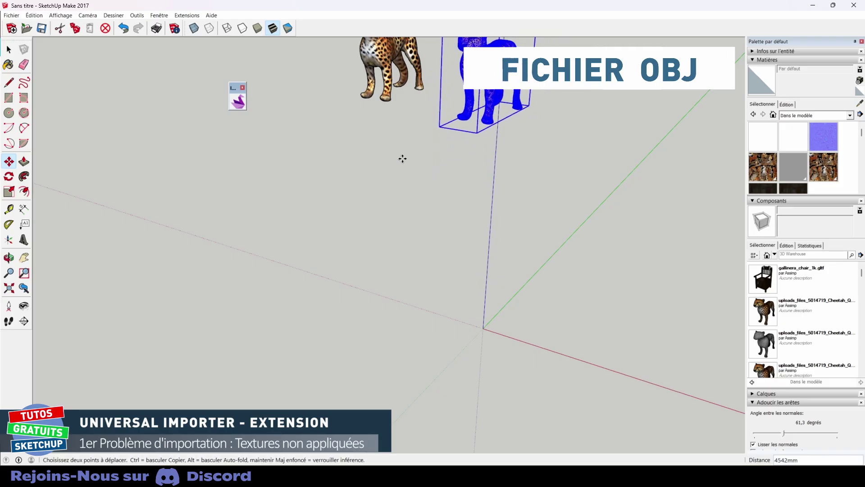
pyautogui.hotkey('shift', 'z')
pyautogui.press('space')
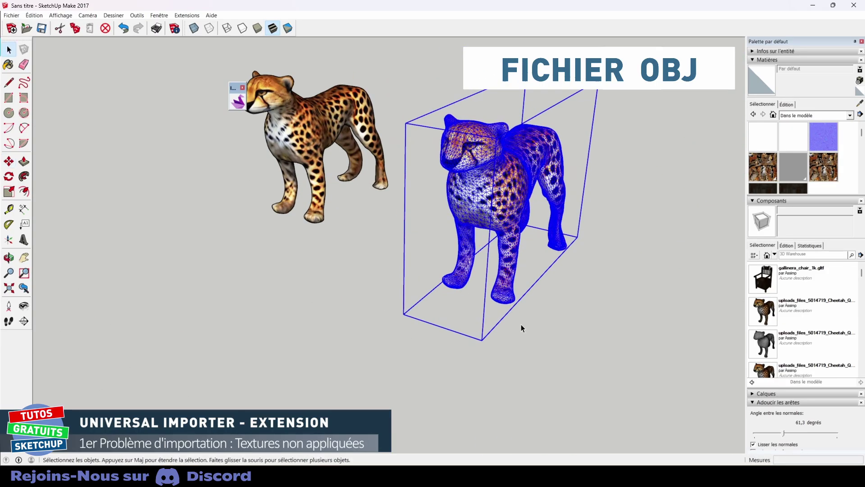
# - Smooth the OBJ cheetah's normals and orbit to compare the two cheetahs
pyautogui.click(753, 444)
pyautogui.moveTo(515, 386)
pyautogui.mouseDown(button='middle')
pyautogui.moveTo(459, 249)
pyautogui.moveTo(541, 227)
pyautogui.moveTo(265, 267)
pyautogui.moveTo(326, 298)
pyautogui.mouseUp(button='middle')
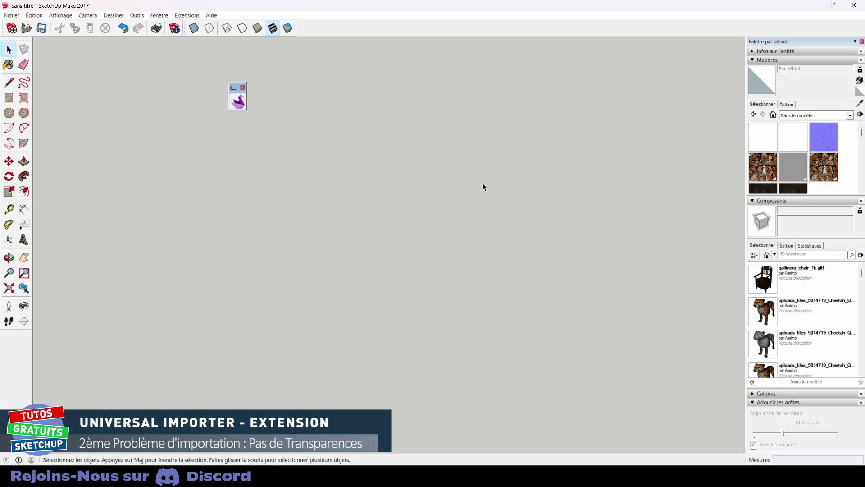
pyautogui.click(189, 15)
pyautogui.moveTo(212, 26)
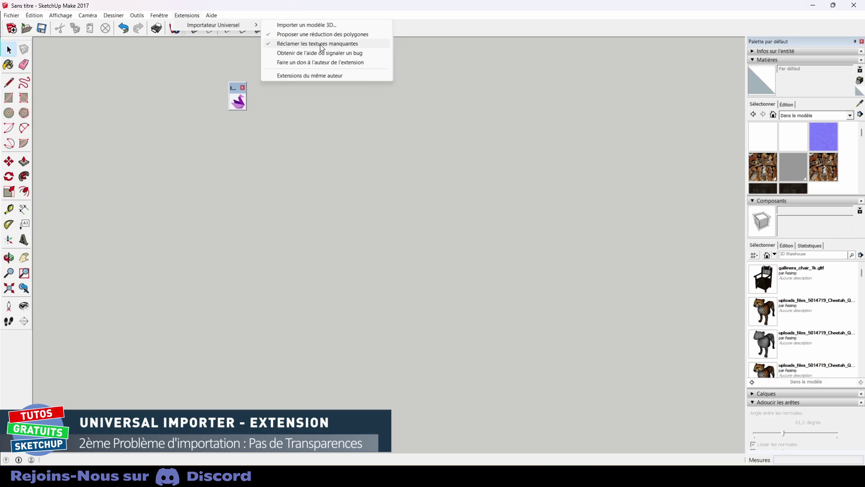
# - Disable missing-texture prompts, then import the Reveil alarm clock in centimetres keeping all 8985 faces
pyautogui.click(322, 44)
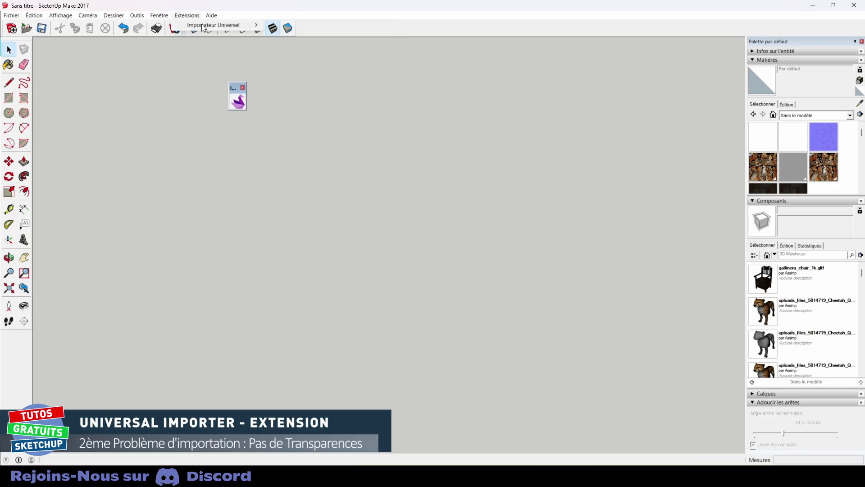
pyautogui.moveTo(213, 25)
pyautogui.click(287, 27)
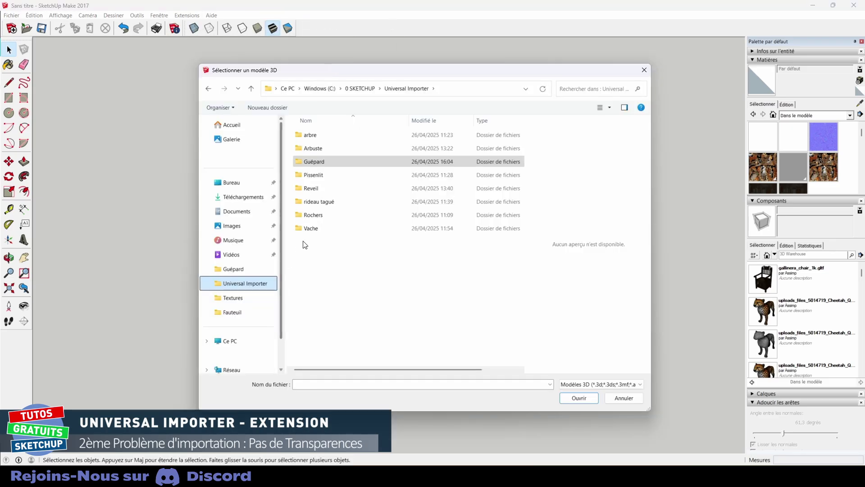
pyautogui.doubleClick(309, 189)
pyautogui.doubleClick(323, 150)
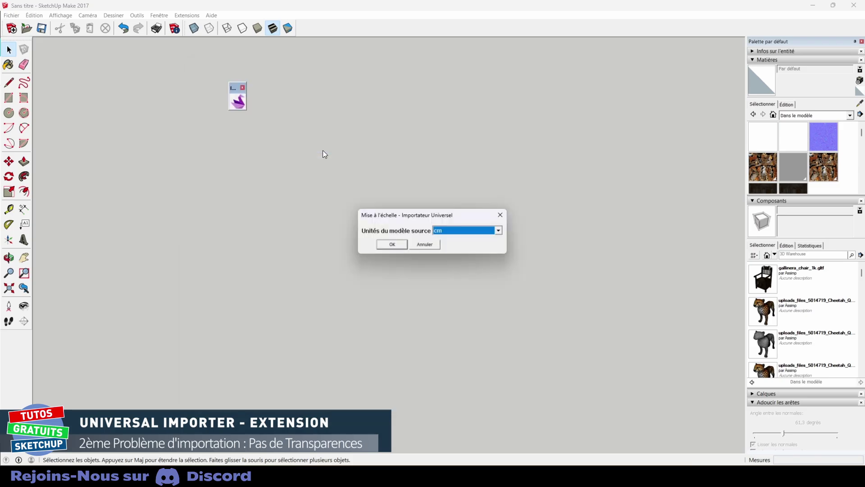
pyautogui.click(381, 246)
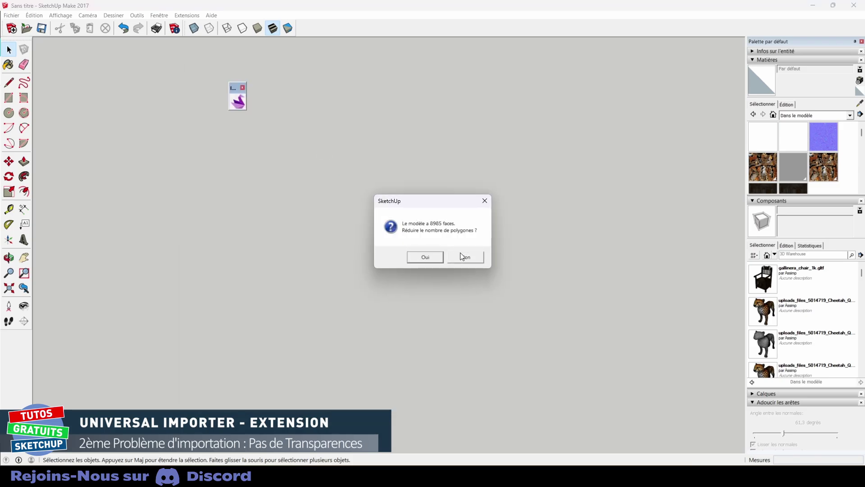
pyautogui.click(464, 257)
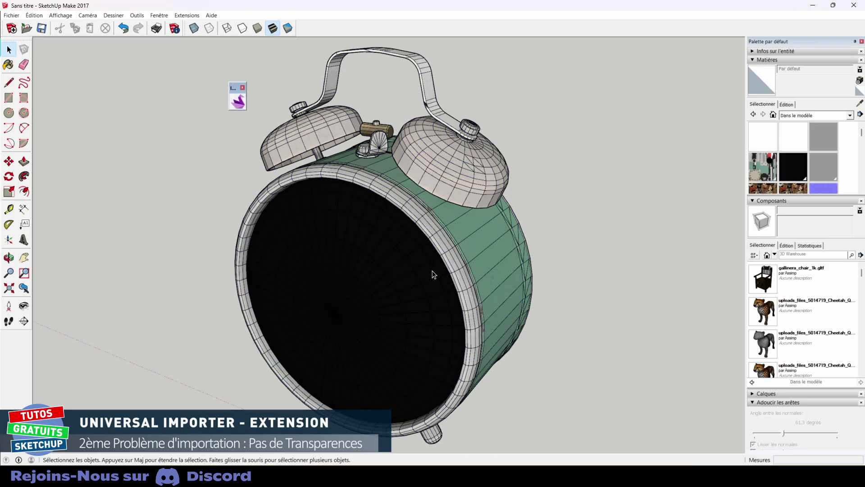
# - Set the black <auto>2 glass material's opacity to 24, then orbit to see the dial
pyautogui.click(433, 274)
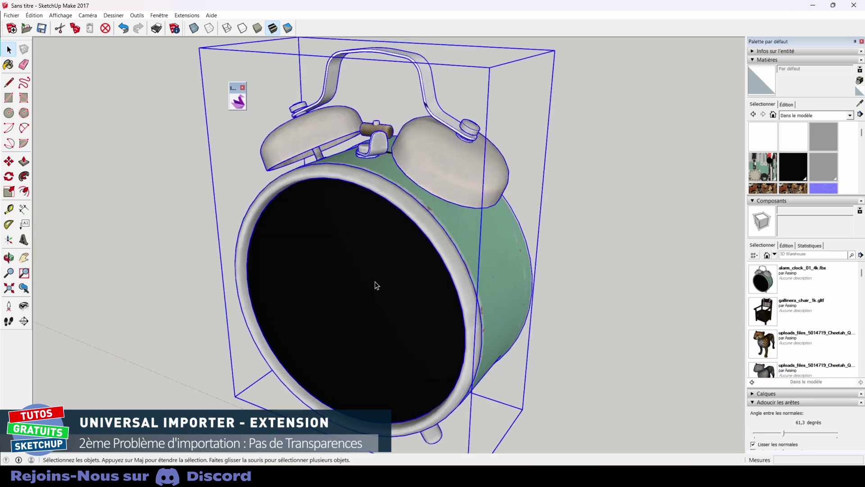
pyautogui.hotkey('ctrl', 't')
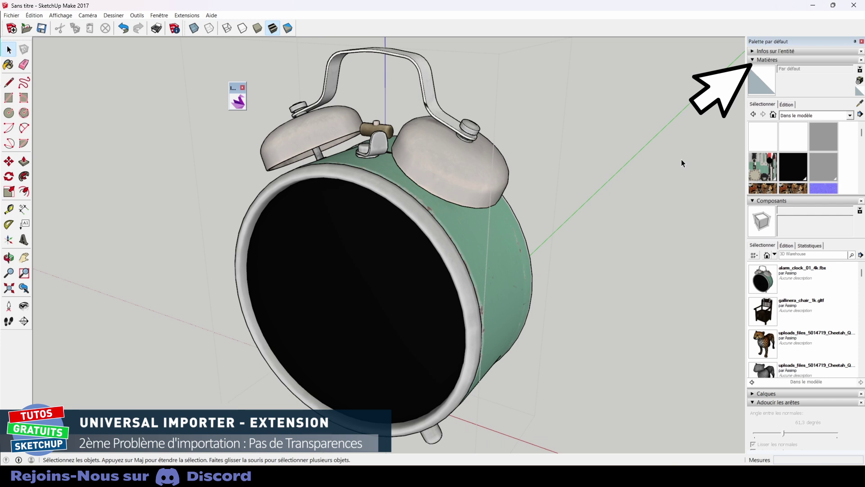
pyautogui.click(773, 115)
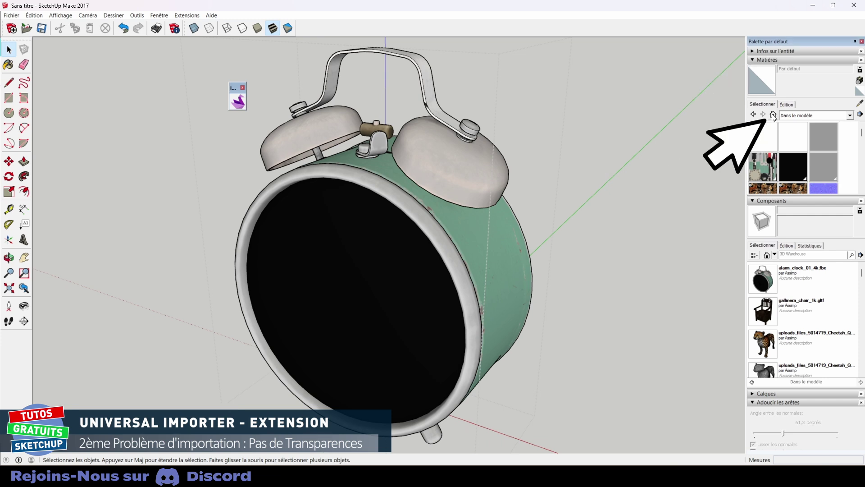
pyautogui.click(794, 165)
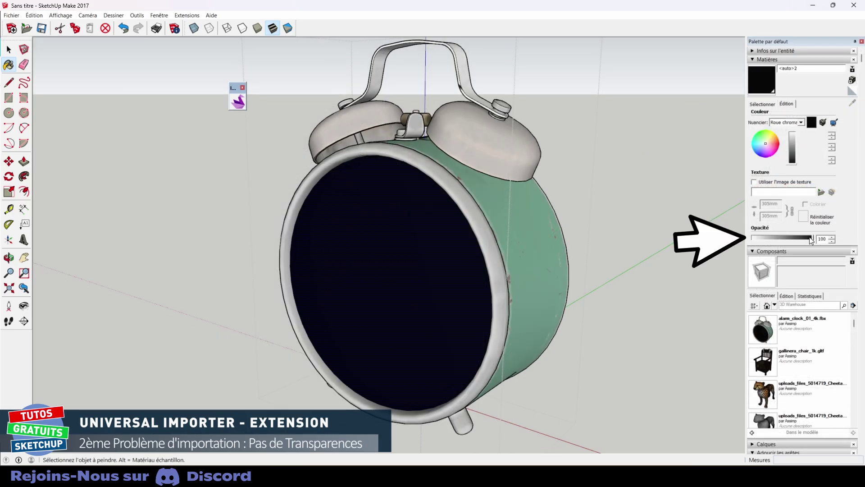
pyautogui.moveTo(811, 238); pyautogui.dragTo(765, 237)
pyautogui.press('space')
pyautogui.moveTo(641, 239)
pyautogui.mouseDown(button='middle')
pyautogui.moveTo(628, 246)
pyautogui.moveTo(421, 223)
pyautogui.moveTo(555, 237)
pyautogui.moveTo(357, 139)
pyautogui.mouseUp(button='middle')
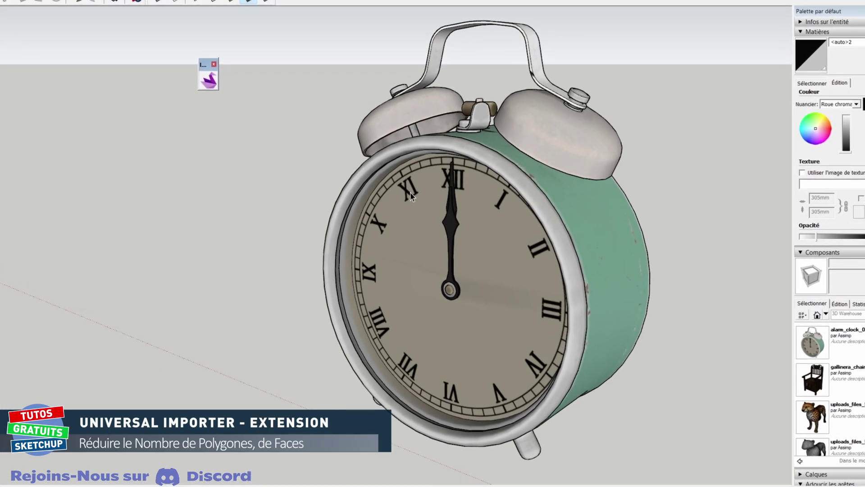
# - Run polygon reduction on the 4279-face alarm clock with a 200-face target
pyautogui.click(411, 195)
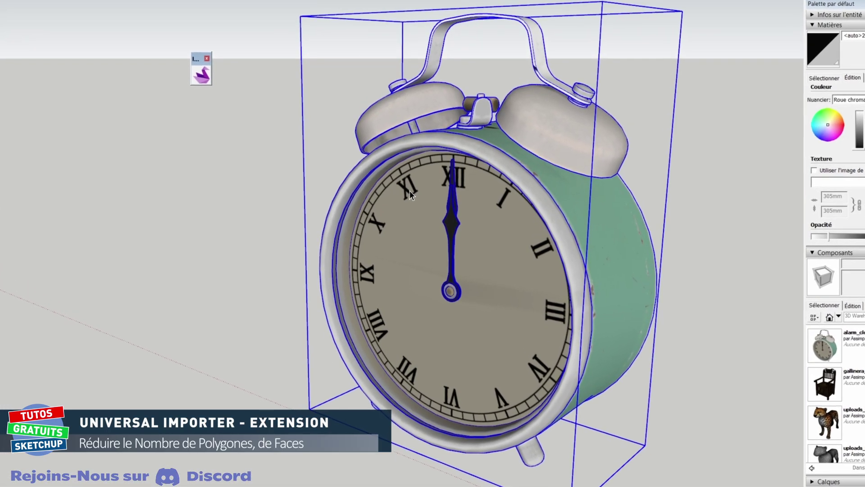
pyautogui.click(280, 135)
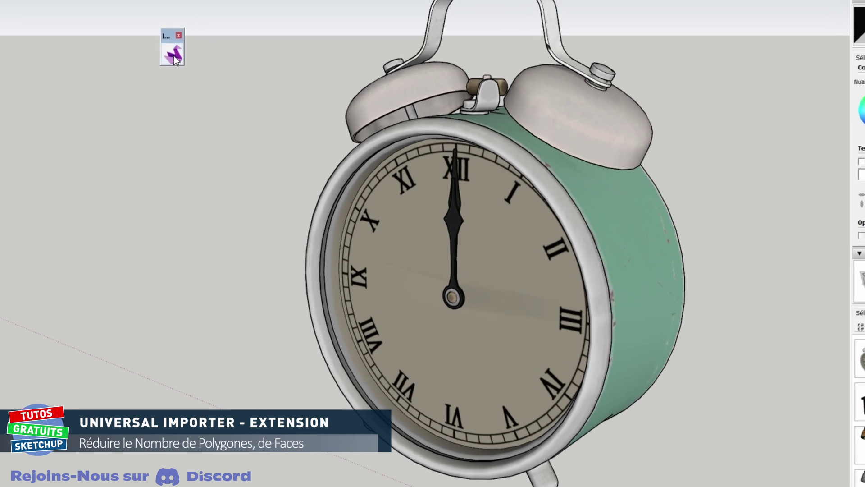
pyautogui.click(185, 63)
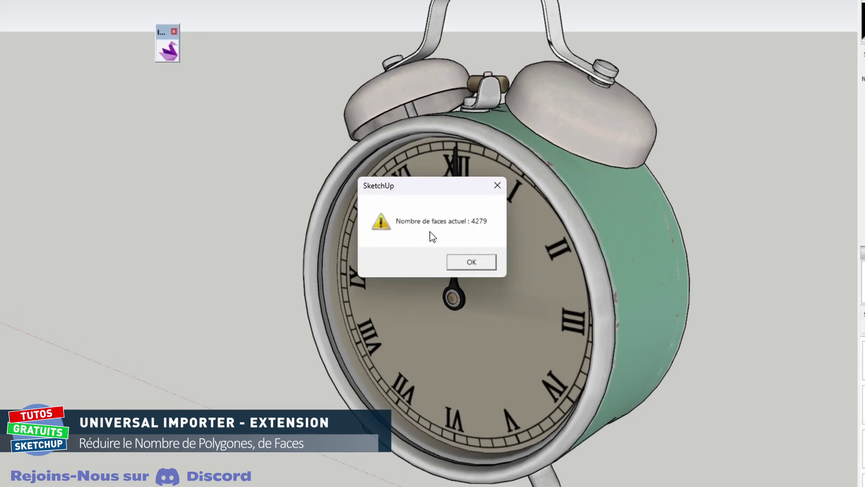
pyautogui.click(475, 262)
pyautogui.write('2')
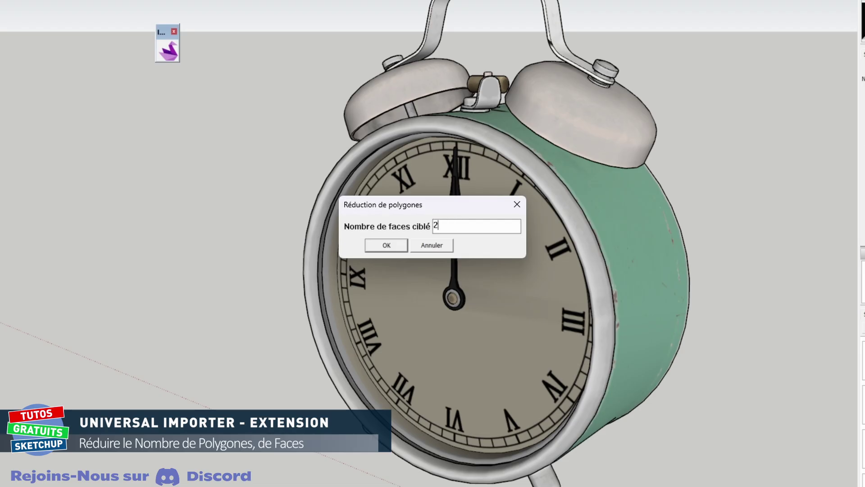
pyautogui.write('000')
pyautogui.click(395, 245)
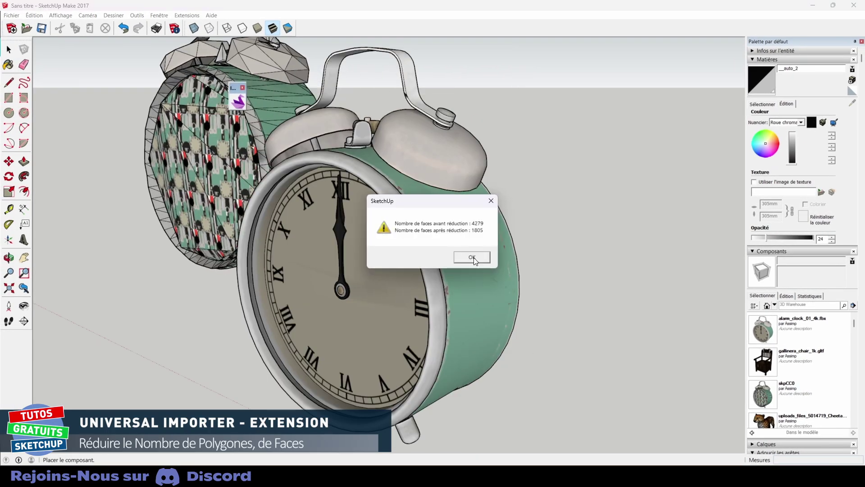
# - Move the low-poly clock copy in front of and right of the original
pyautogui.click(471, 257)
pyautogui.press('m')
pyautogui.moveTo(203, 181); pyautogui.dragTo(586, 391)
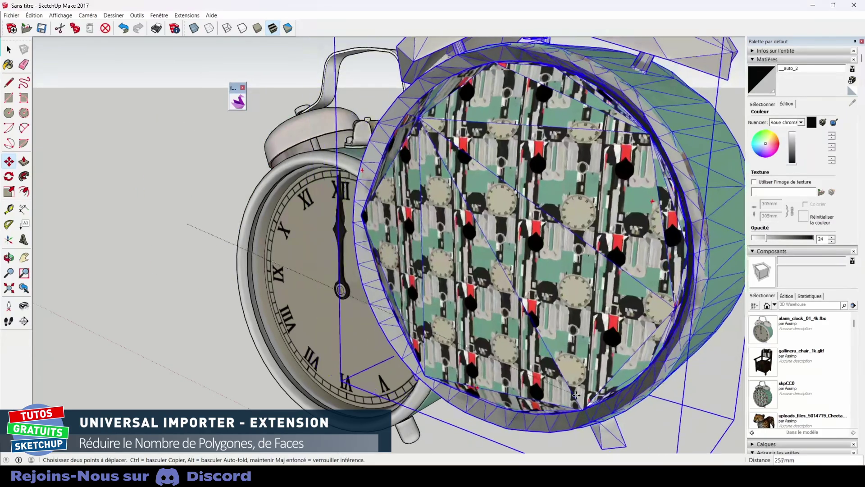
pyautogui.click(586, 391)
pyautogui.scroll(-2, 586, 391)
pyautogui.scroll(-3, 563, 397)
pyautogui.scroll(-1, 540, 403)
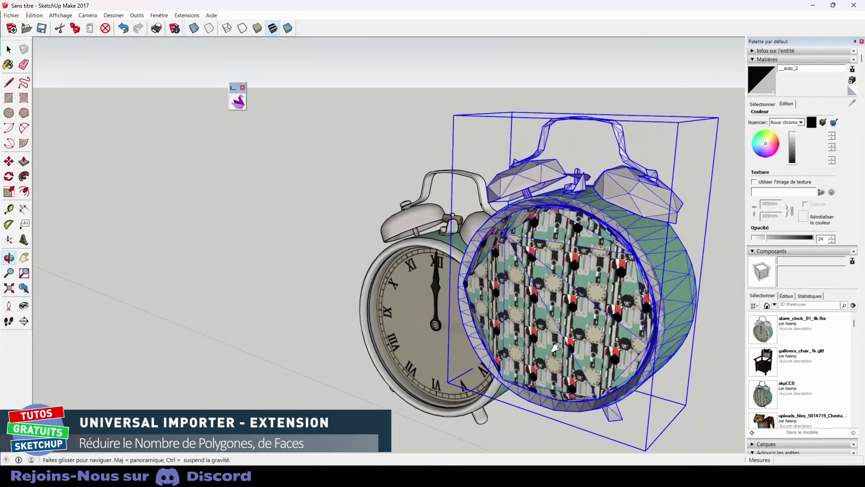
pyautogui.press('space')
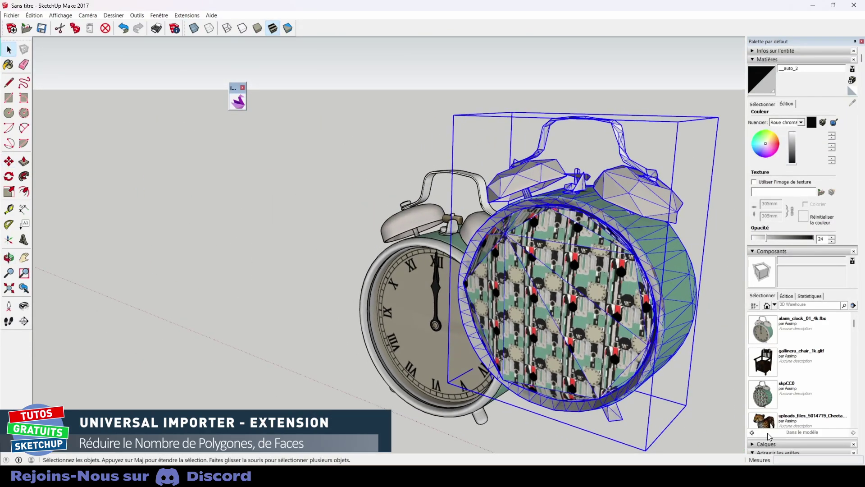
pyautogui.scroll(-2, 767, 433)
pyautogui.click(721, 428)
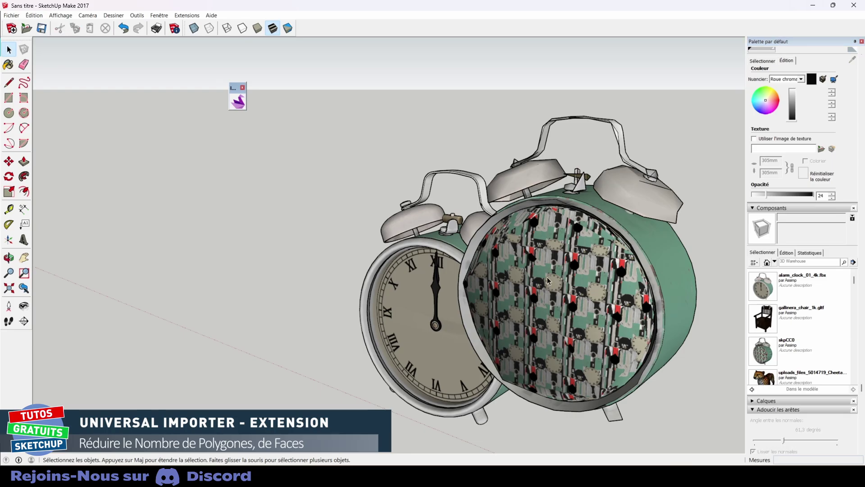
# - Paint the low-poly clock's face with the dial material and orbit to compare both clocks
pyautogui.doubleClick(574, 288)
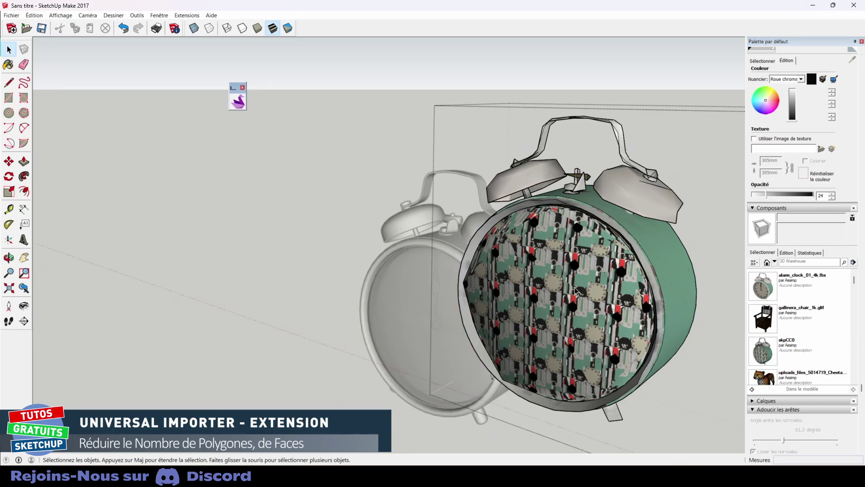
pyautogui.click(762, 61)
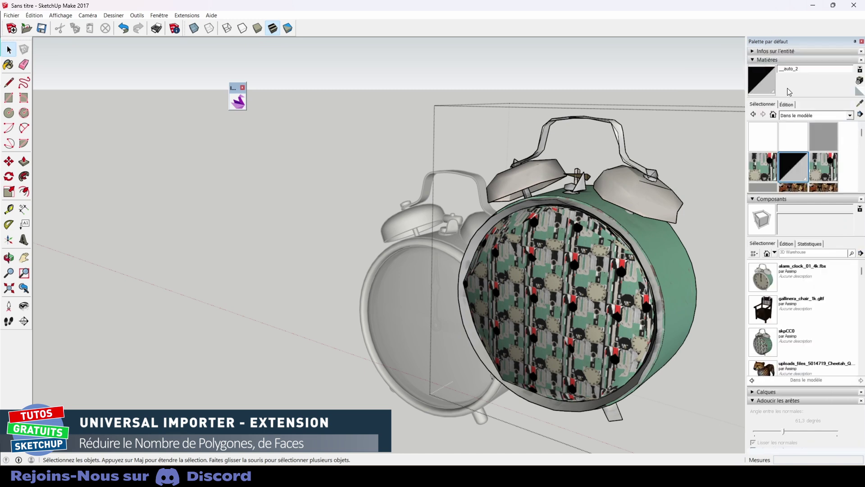
pyautogui.click(794, 164)
pyautogui.click(575, 307)
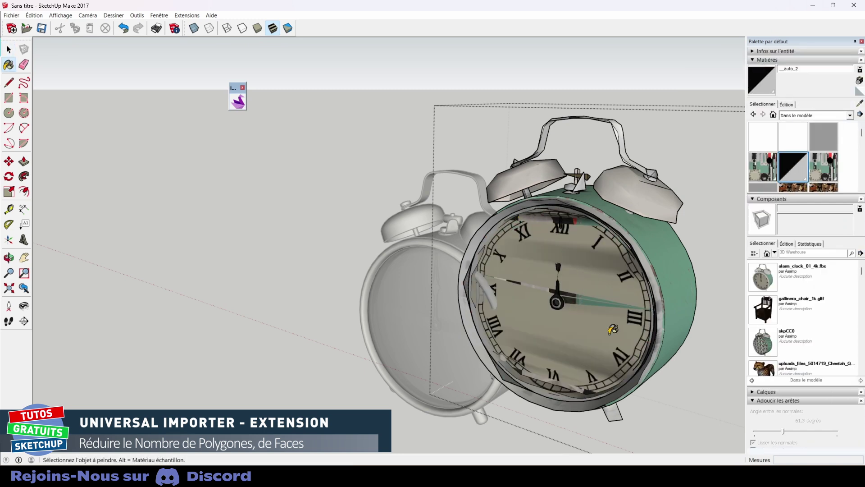
pyautogui.press('space')
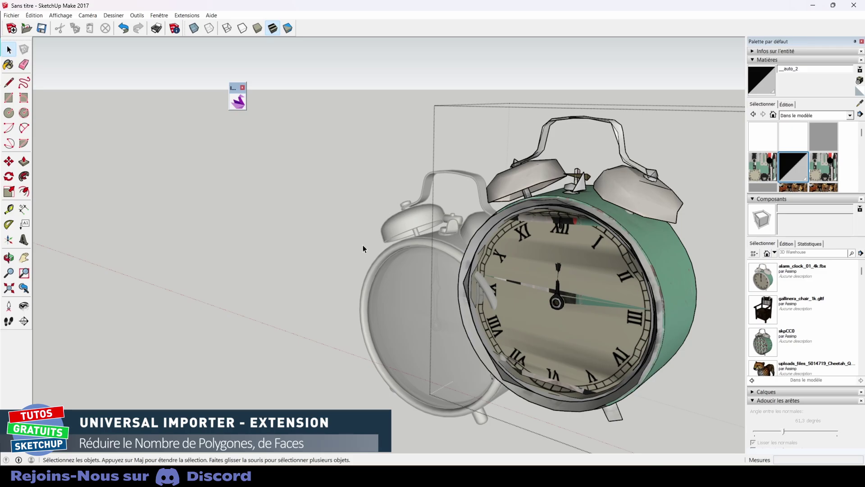
pyautogui.click(341, 234)
pyautogui.scroll(-2, 341, 243)
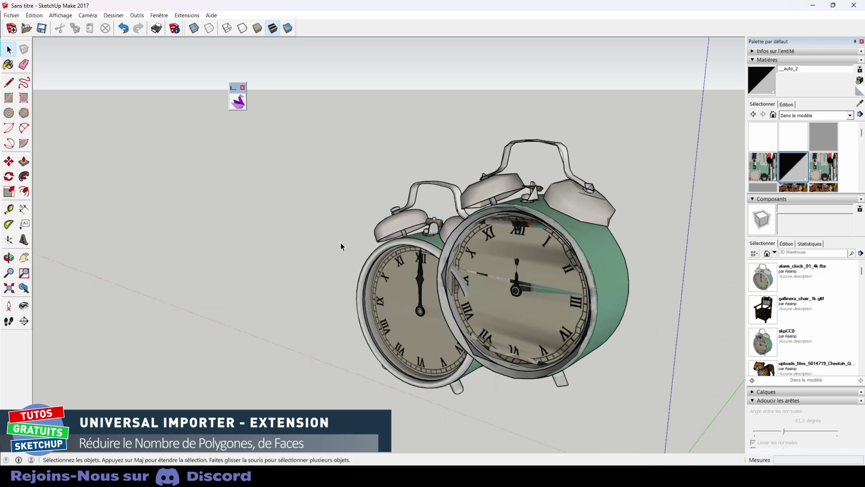
pyautogui.moveTo(323, 258); pyautogui.dragTo(348, 276, button='middle')
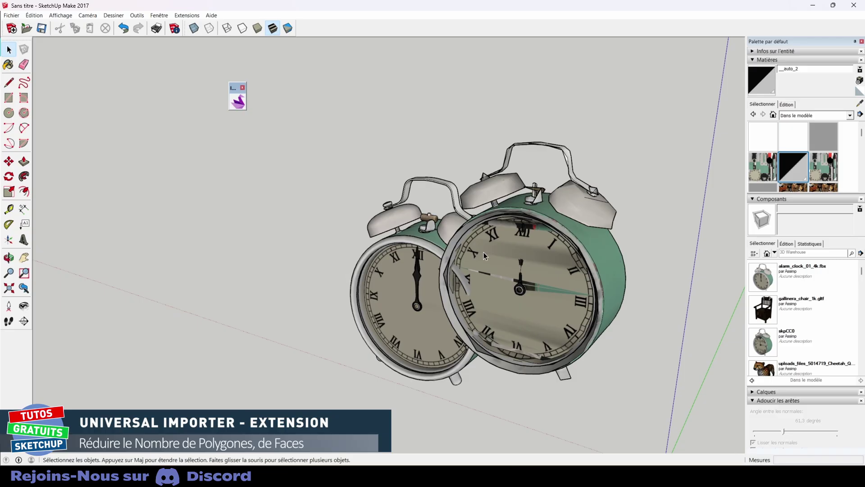
pyautogui.click(524, 252)
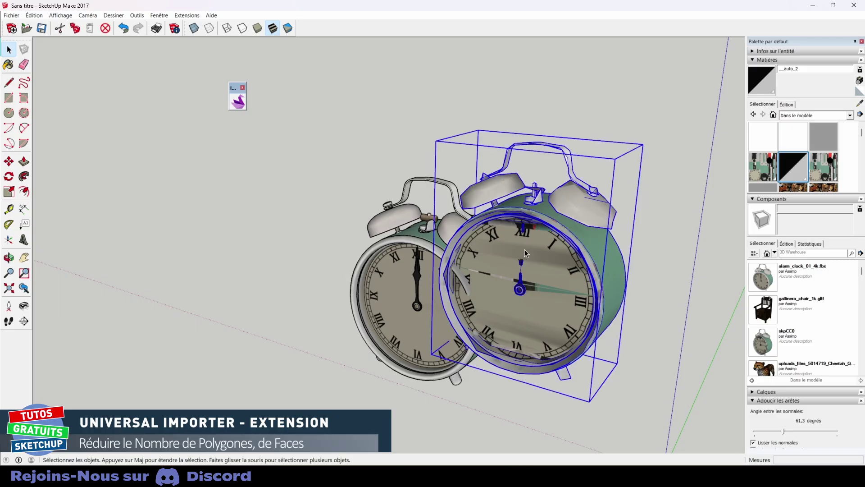
# - Delete the low-poly alarm clock copy
pyautogui.press('Delete')
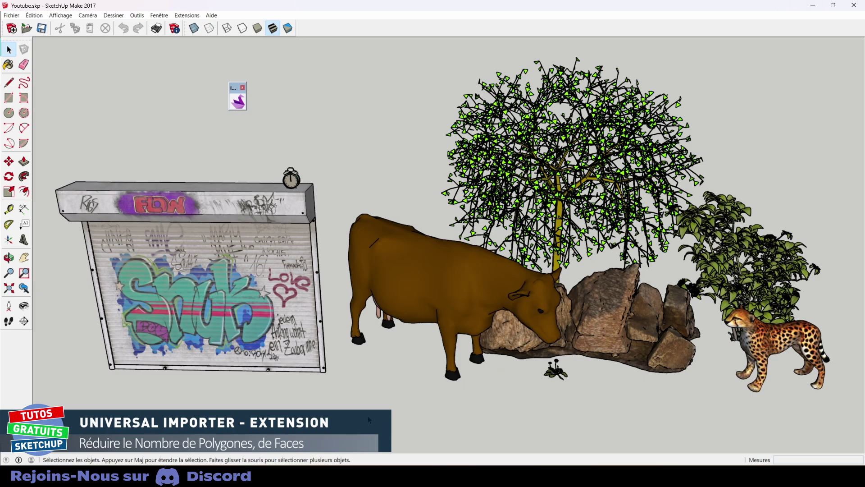
# - Reduce the 325291-face scene to a 40000-face copy and move it up-left of the originals
pyautogui.click(242, 104)
pyautogui.click(453, 258)
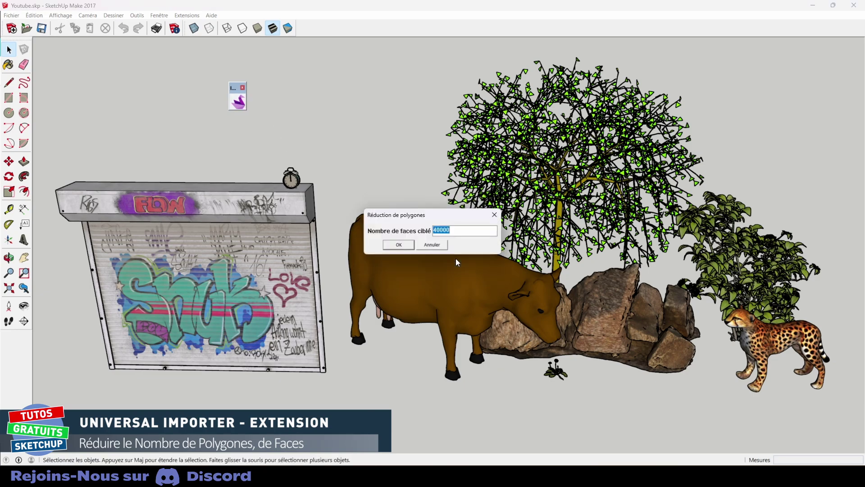
pyautogui.click(395, 244)
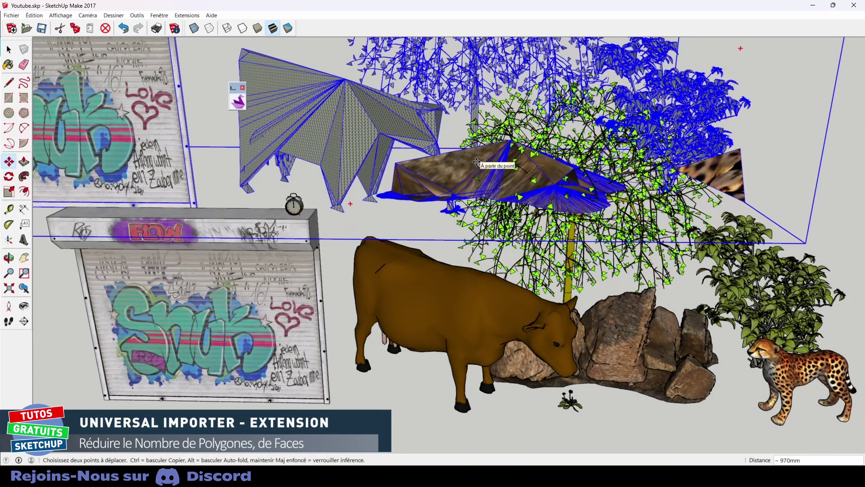
pyautogui.keyDown('shift'); pyautogui.moveTo(424, 137); pyautogui.dragTo(523, 272, button='middle'); pyautogui.keyUp('shift')
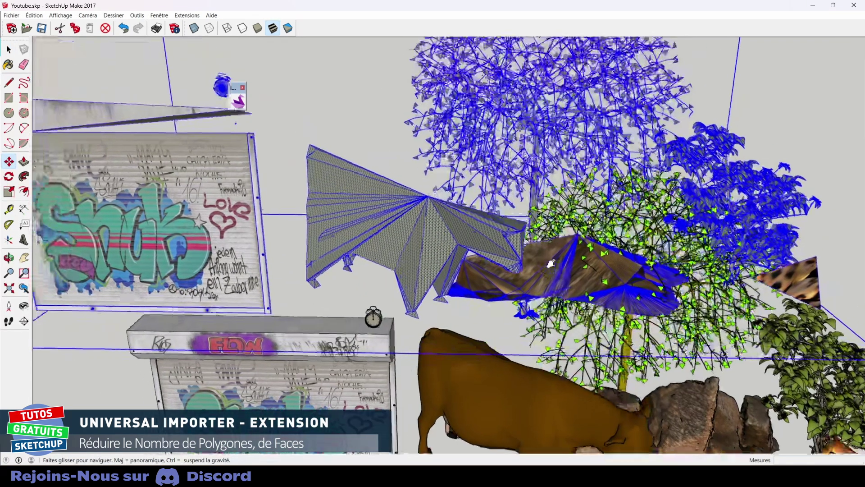
pyautogui.scroll(-3, 523, 272)
pyautogui.click(406, 280)
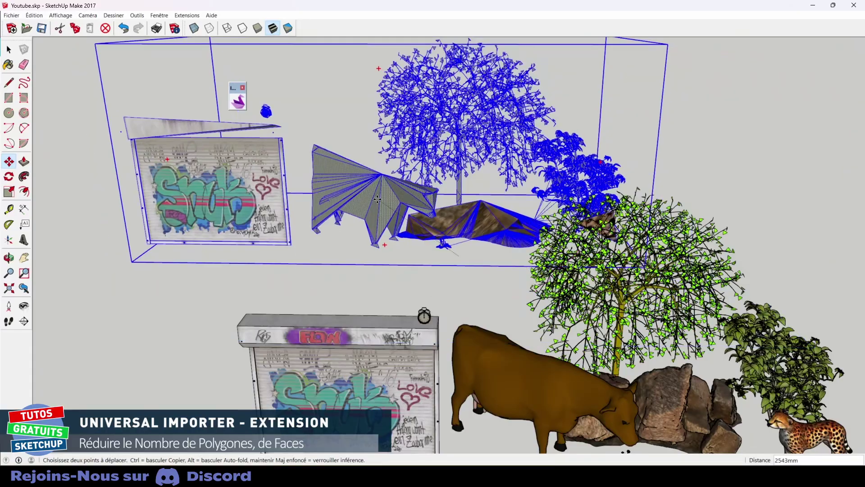
pyautogui.press('space')
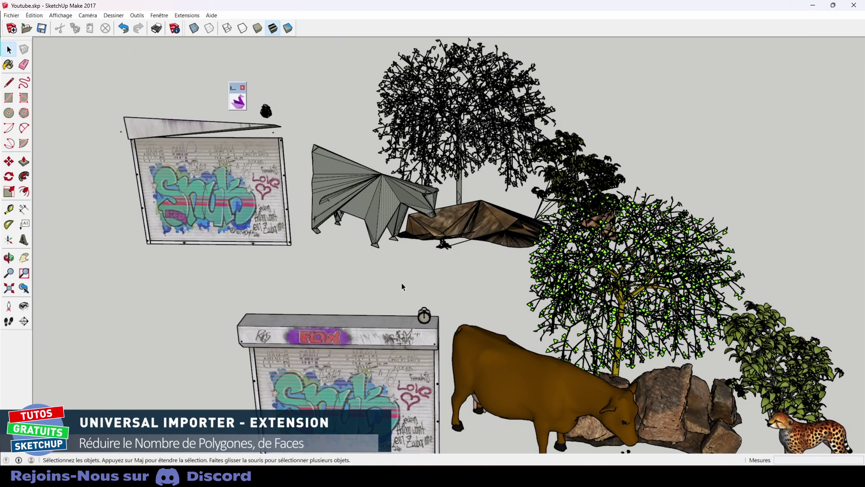